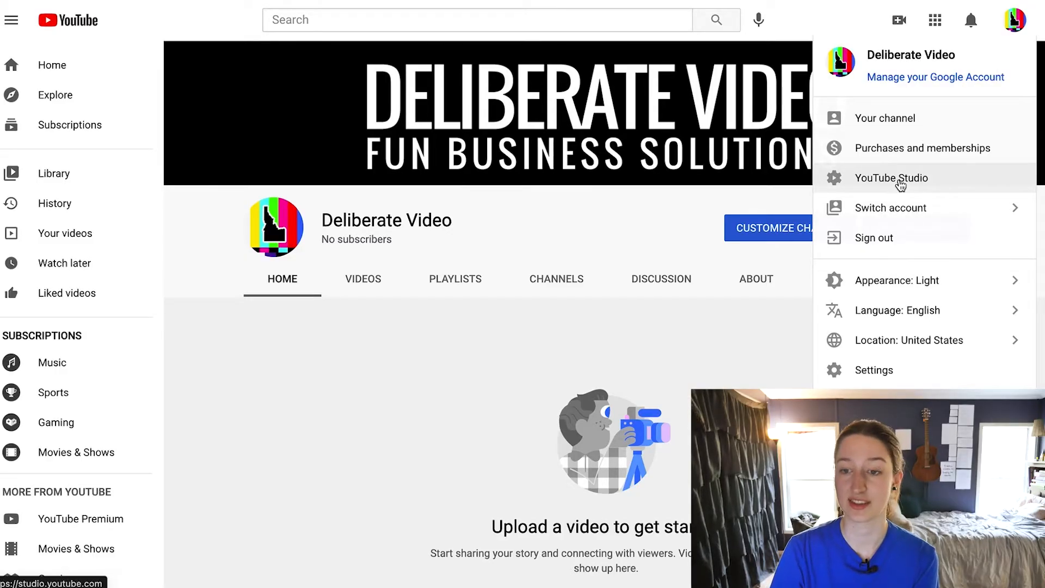
Start a new video upload and add the file "-DELIBERATELY- Mind Blown.mp4".
{"action": "left_click", "coordinate": [899, 20]}
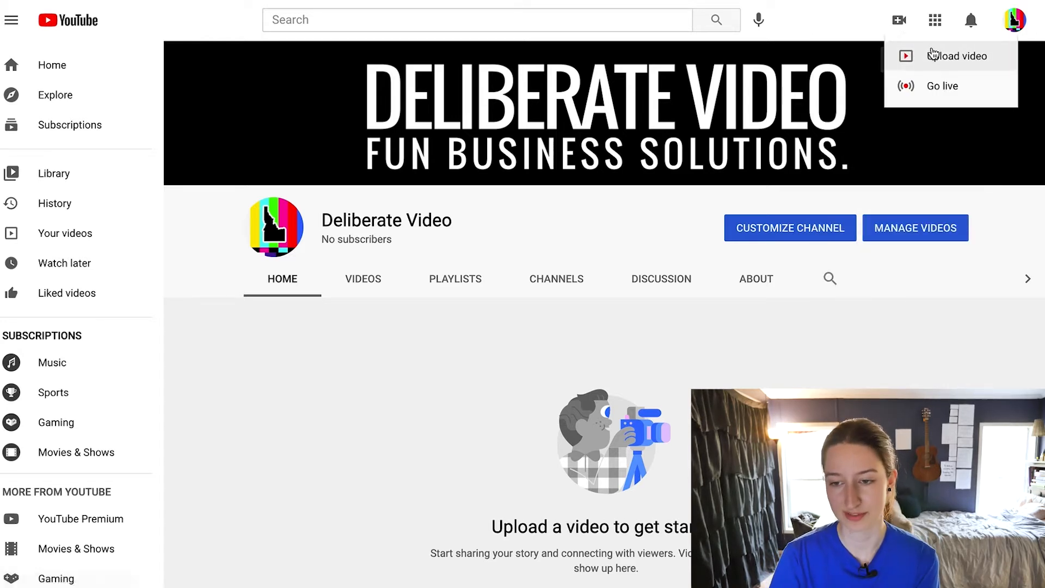
{"action": "left_click", "coordinate": [936, 58]}
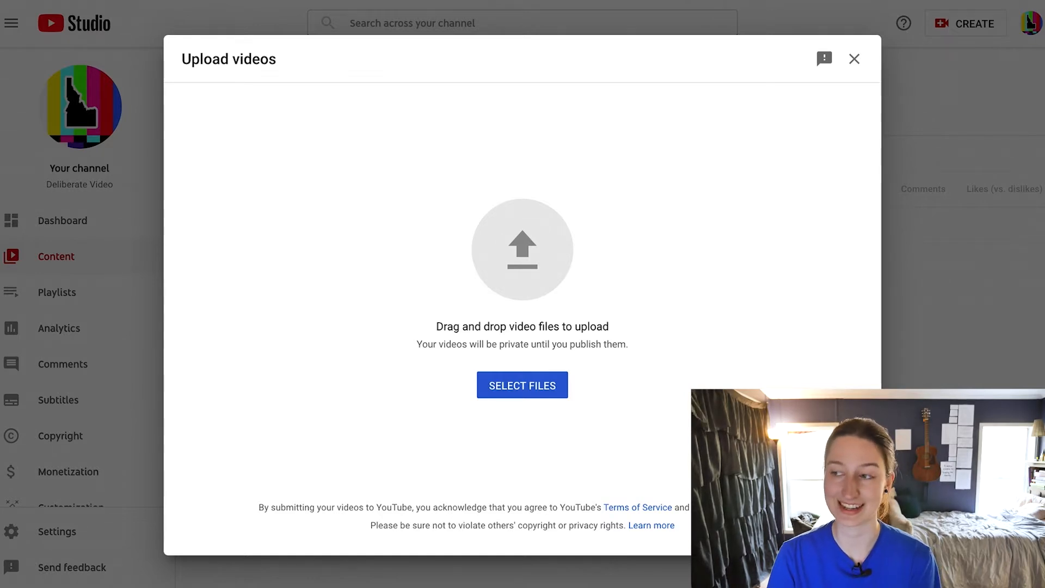
{"action": "left_click_drag", "start_coordinate": [1039, 338], "coordinate": [495, 273]}
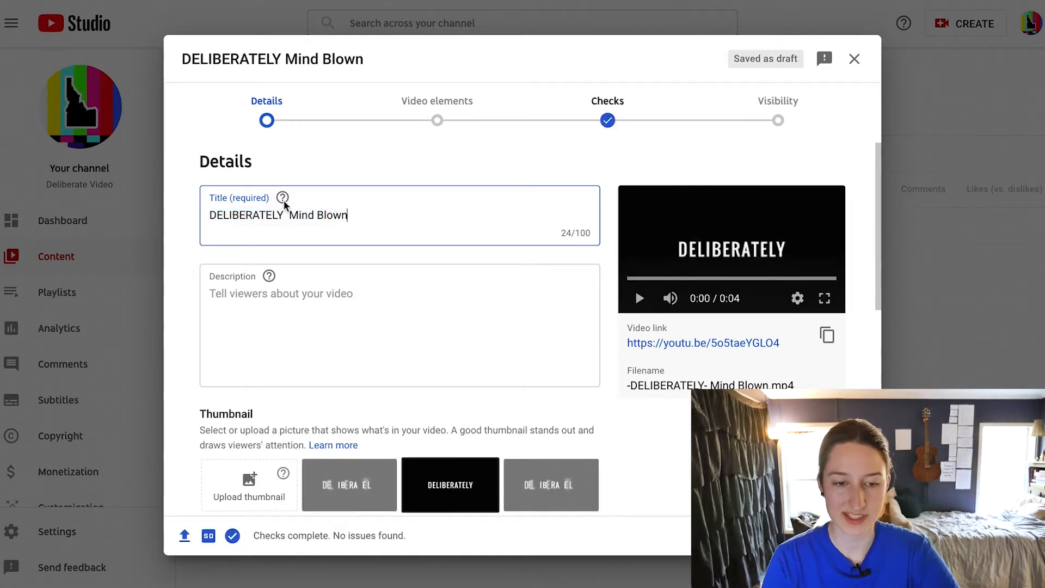
Check the title guidance, preview the clip briefly, and replace the video's title with "Deliberately GIF".
{"action": "mouse_move", "coordinate": [283, 199]}
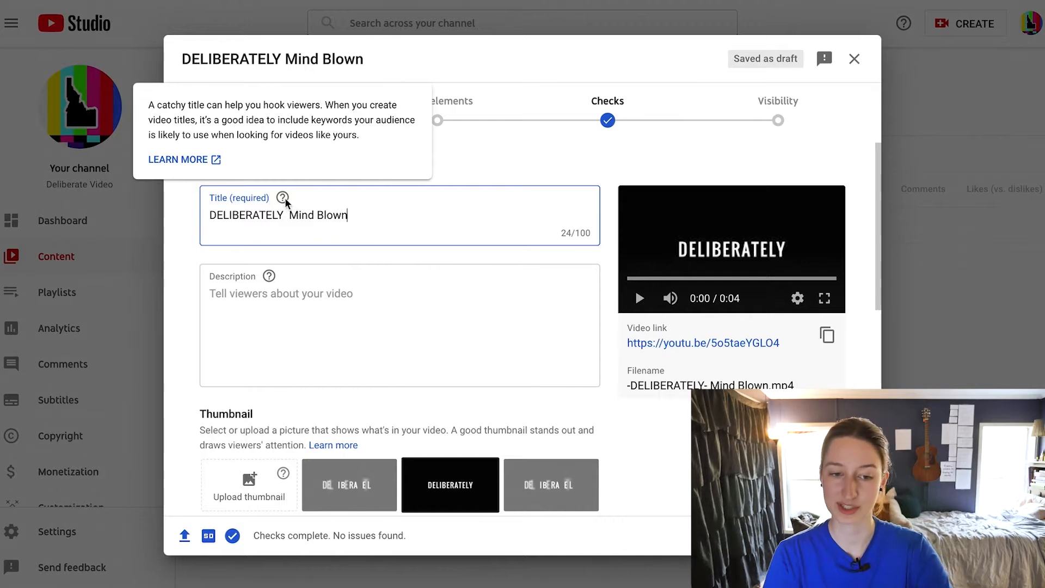
{"action": "triple_click", "coordinate": [401, 222]}
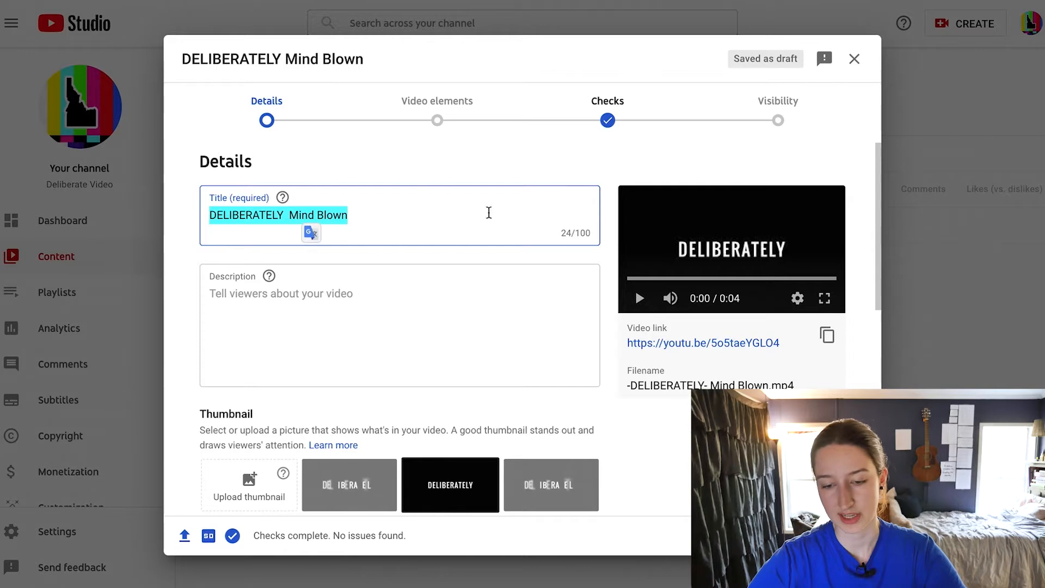
{"action": "left_click", "coordinate": [641, 300]}
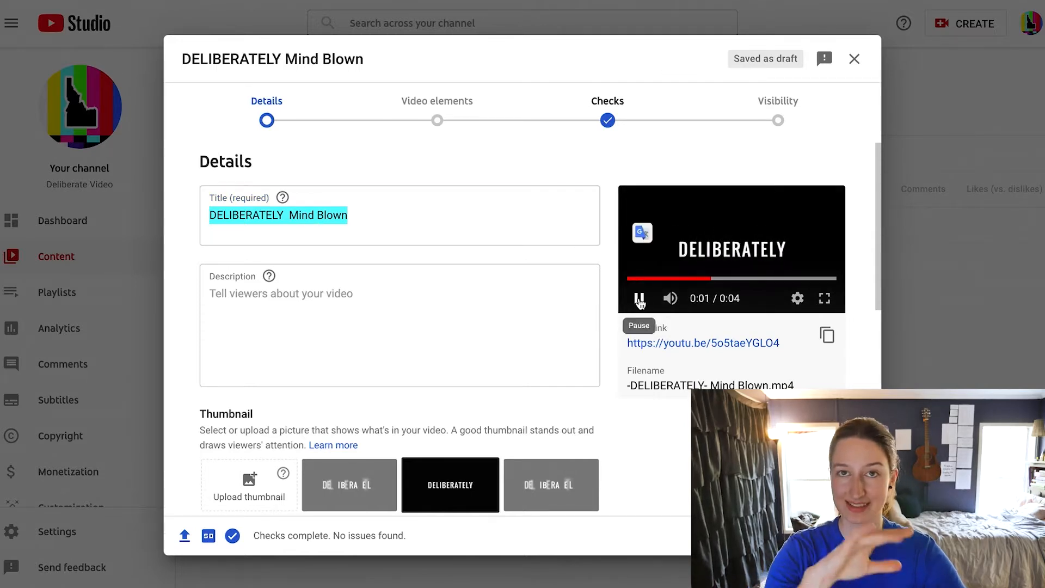
{"action": "left_click", "coordinate": [641, 300]}
{"action": "left_click_drag", "start_coordinate": [371, 213], "coordinate": [193, 219]}
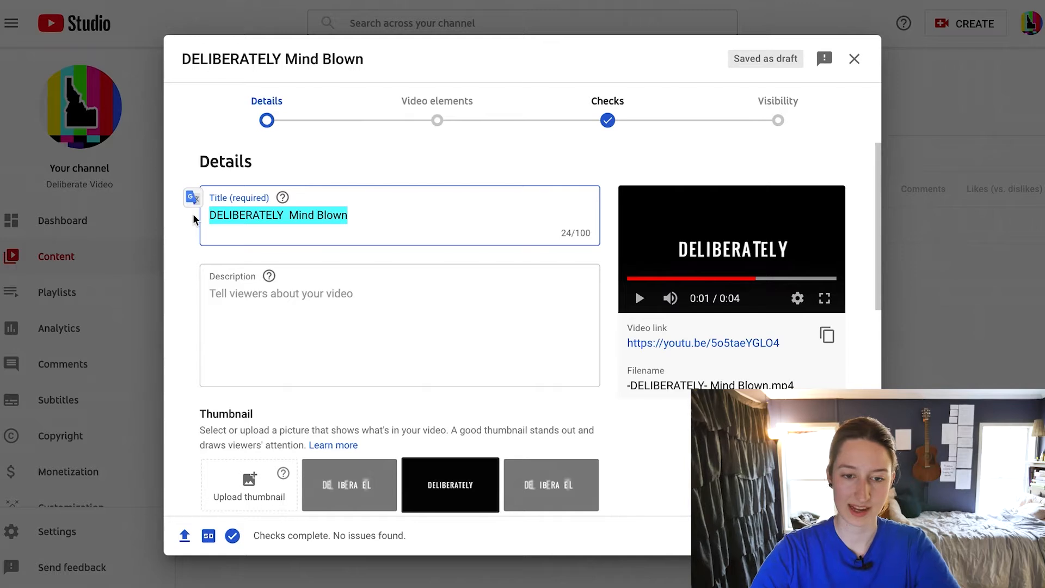
{"action": "type", "text": "Deliberately G"}
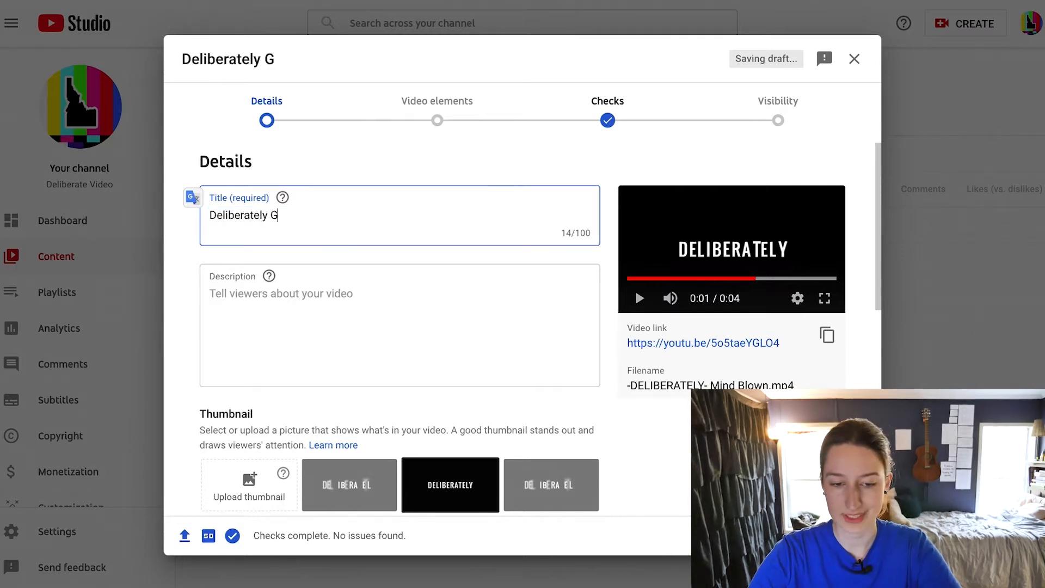
{"action": "type", "text": "lF"}
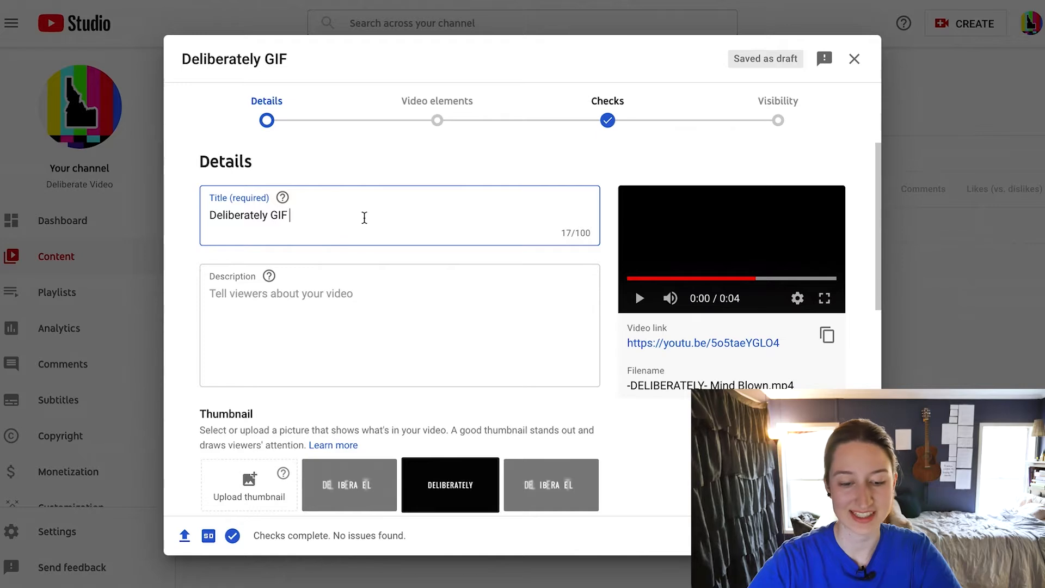
{"action": "key", "text": "BackSpace"}
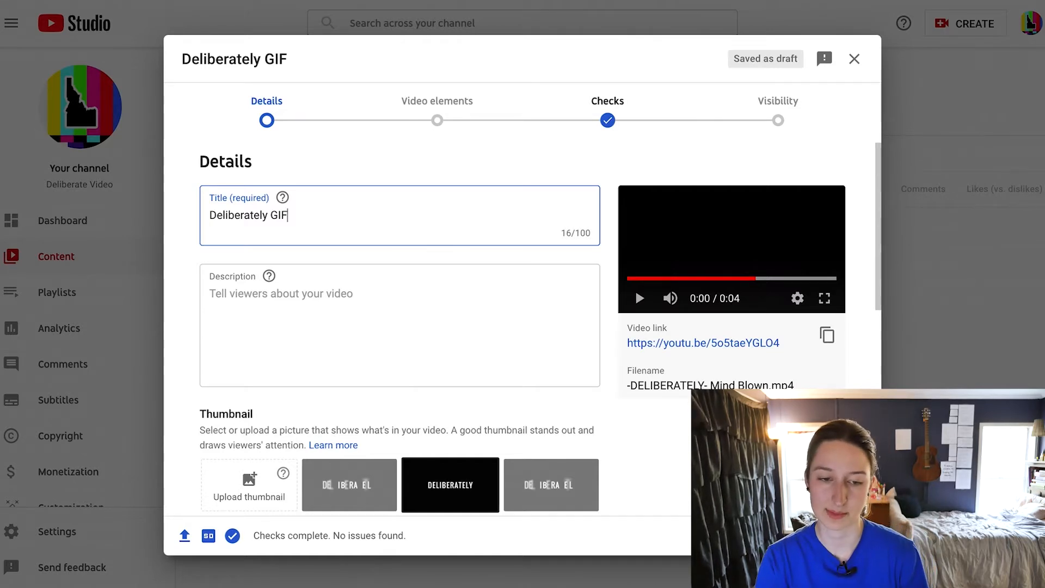
Try the longer title "Deliberate Video - Video Business Card - North Idaho Production Company".
{"action": "key", "text": "ctrl+a"}
{"action": "key", "text": "BackSpace"}
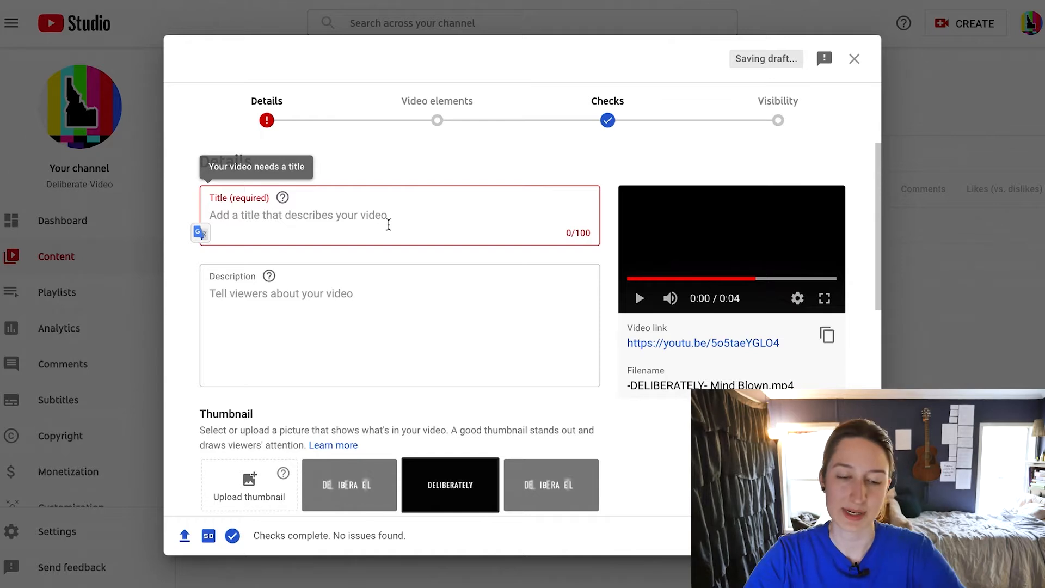
{"action": "type", "text": "Deliberate"}
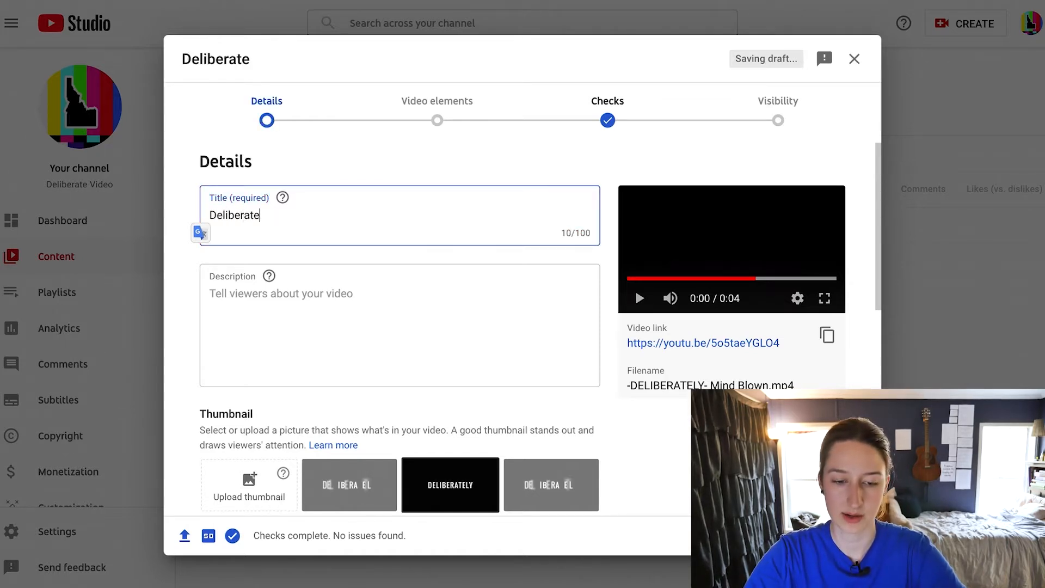
{"action": "type", "text": "Video - Video Business Card"}
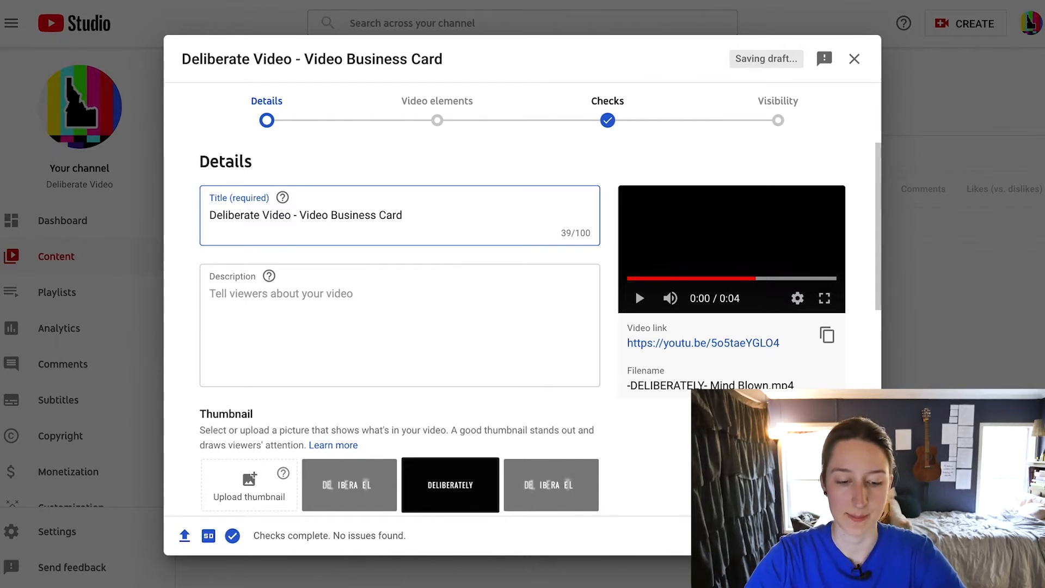
{"action": "type", "text": "- North Idaho Production Company"}
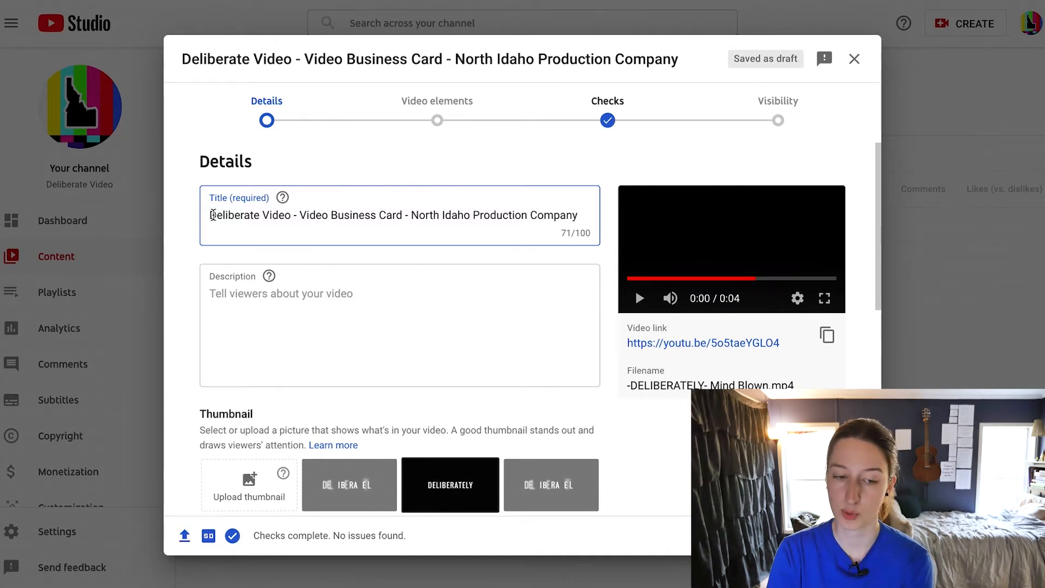
Replace the long title with "Deliberately GIF".
{"action": "triple_click", "coordinate": [522, 216]}
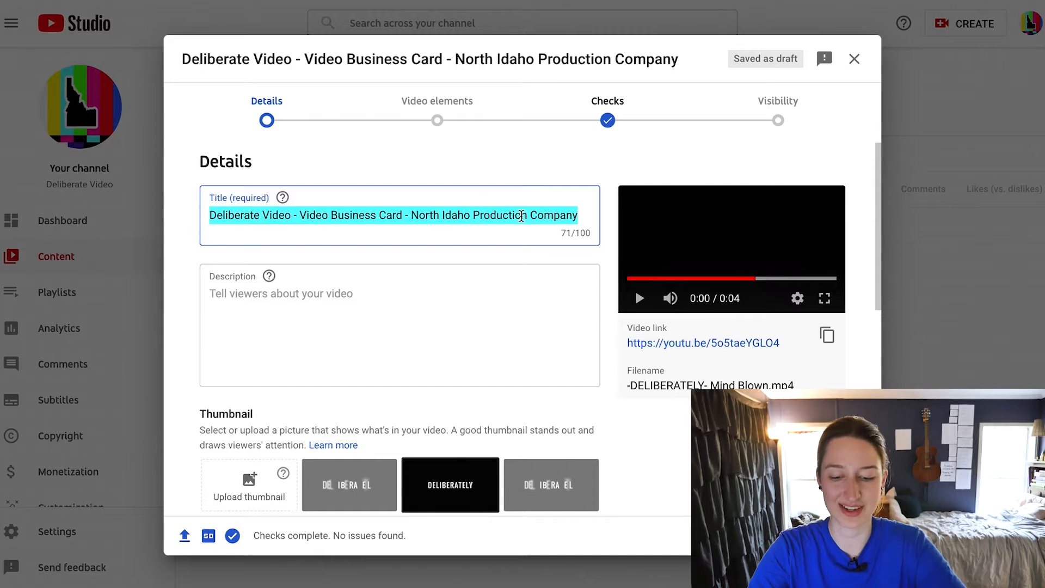
{"action": "type", "text": "Deliberat"}
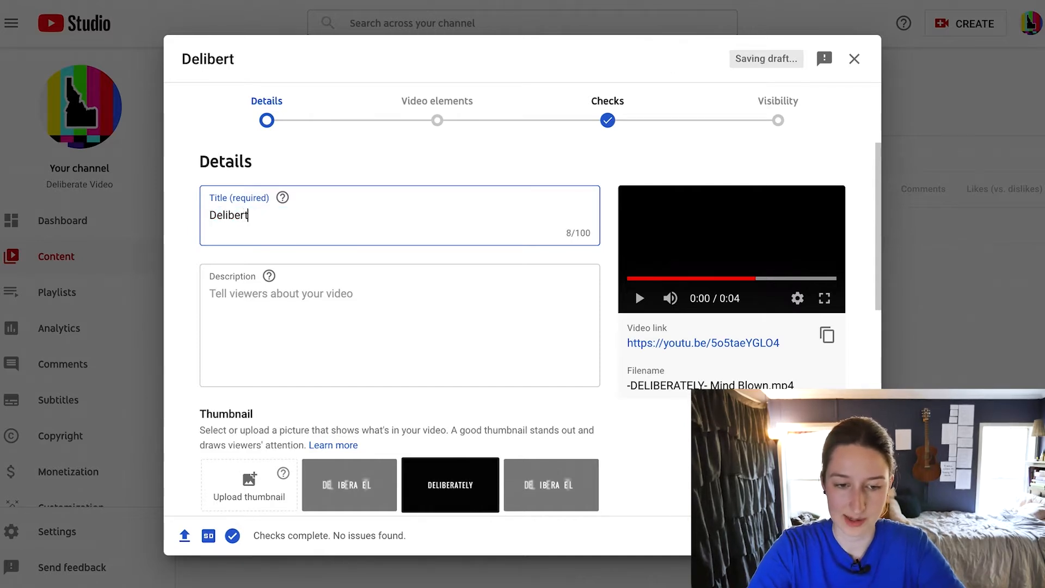
{"action": "type", "text": "ely GIF"}
Begin the description with "This mystical gif" and briefly play the video preview.
{"action": "left_click", "coordinate": [283, 279]}
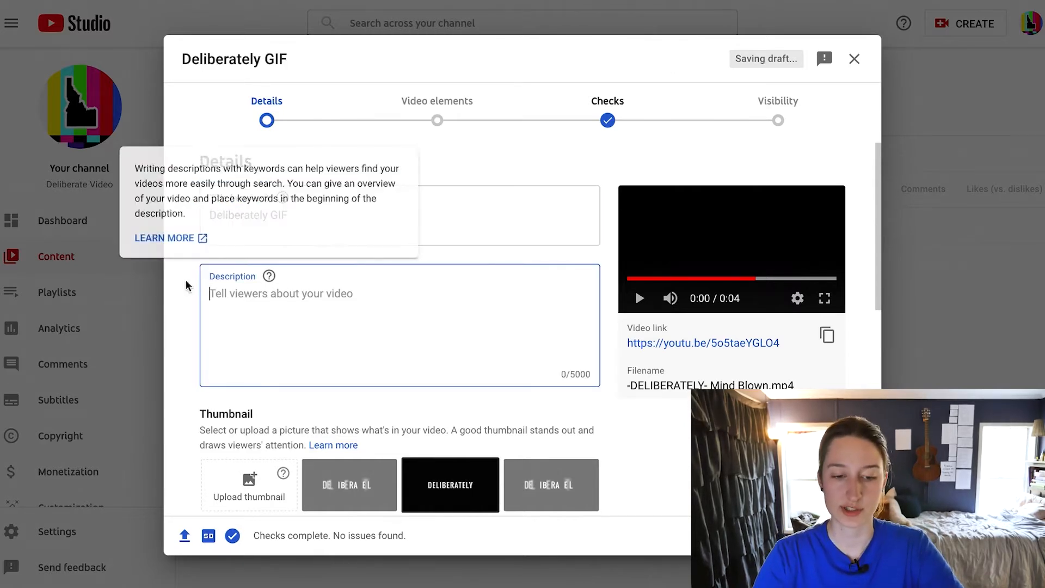
{"action": "scroll", "coordinate": [293, 291], "scroll_direction": "down", "scroll_amount": 1}
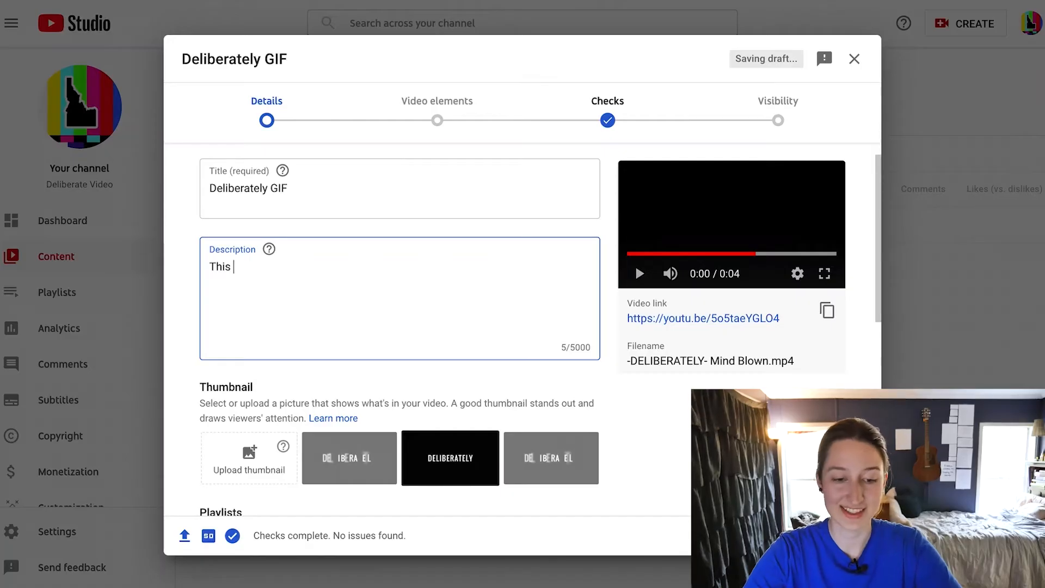
{"action": "type", "text": "mystica"}
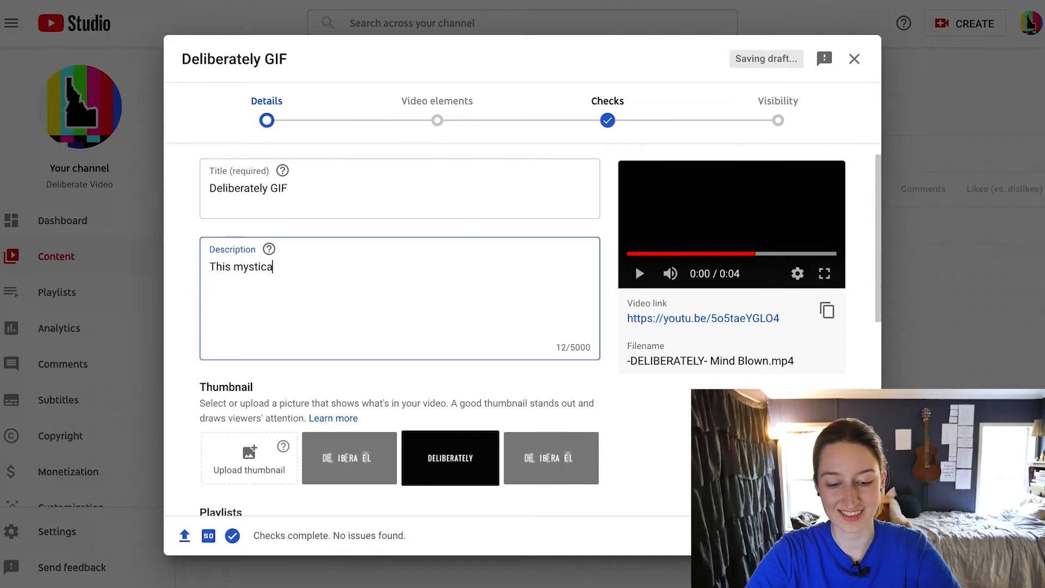
{"action": "type", "text": "l gif"}
{"action": "left_click", "coordinate": [640, 271]}
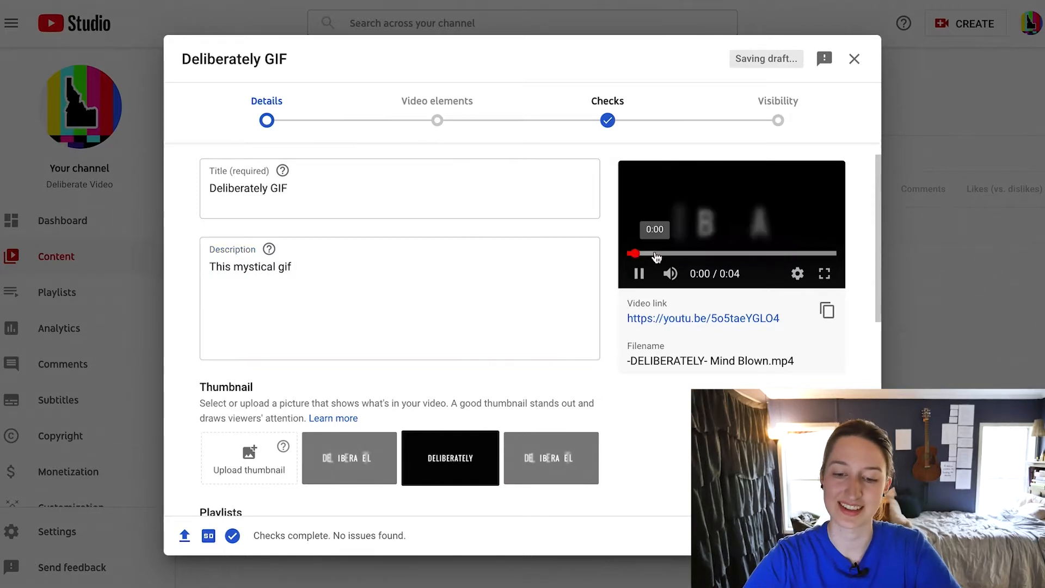
{"action": "left_click", "coordinate": [639, 272]}
{"action": "left_click", "coordinate": [292, 266]}
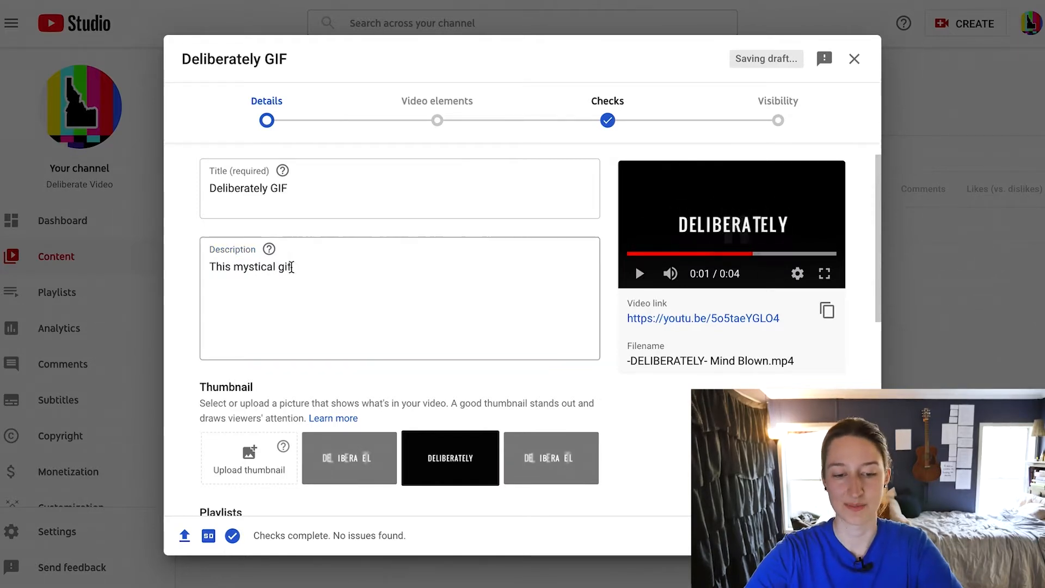
Continue the description with "was created by", the creator's first name, and "for unknown purposes! Visit deliberatevideo.com for unrelated information.".
{"action": "type", "text": "was created"}
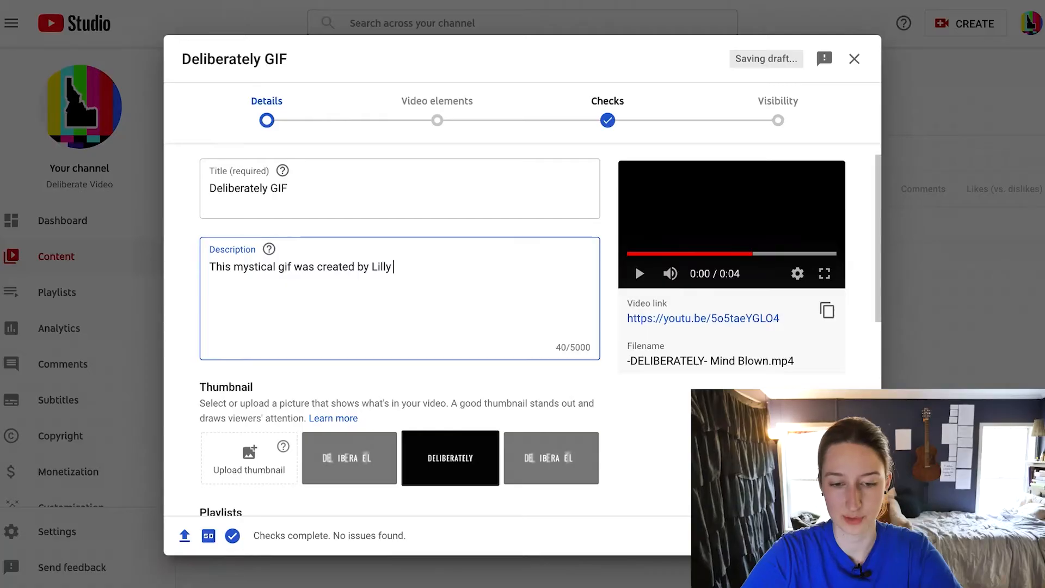
{"action": "type", "text": "for unknown"}
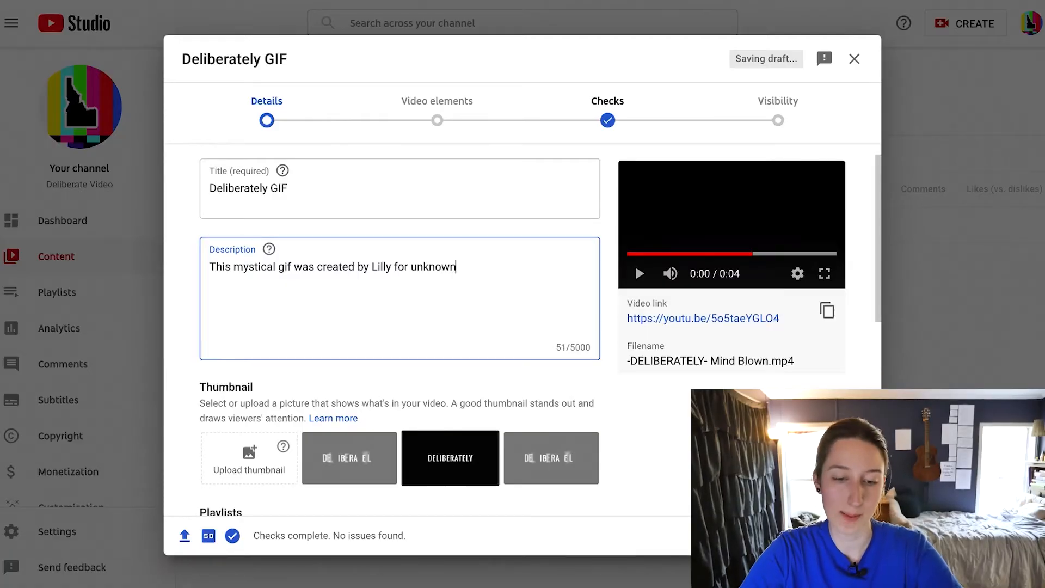
{"action": "type", "text": " purposes! V"}
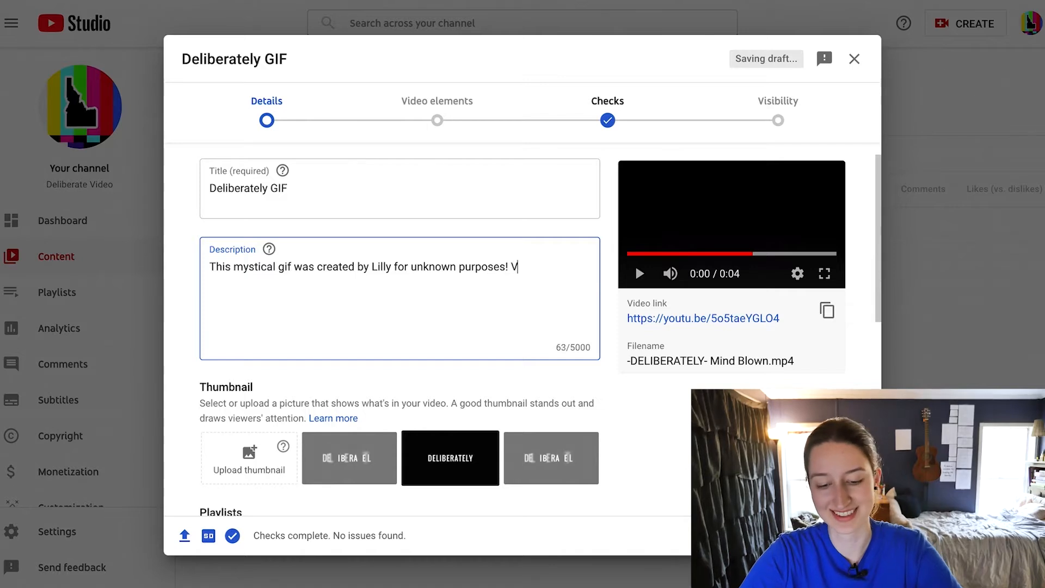
{"action": "type", "text": "isit deliberat"}
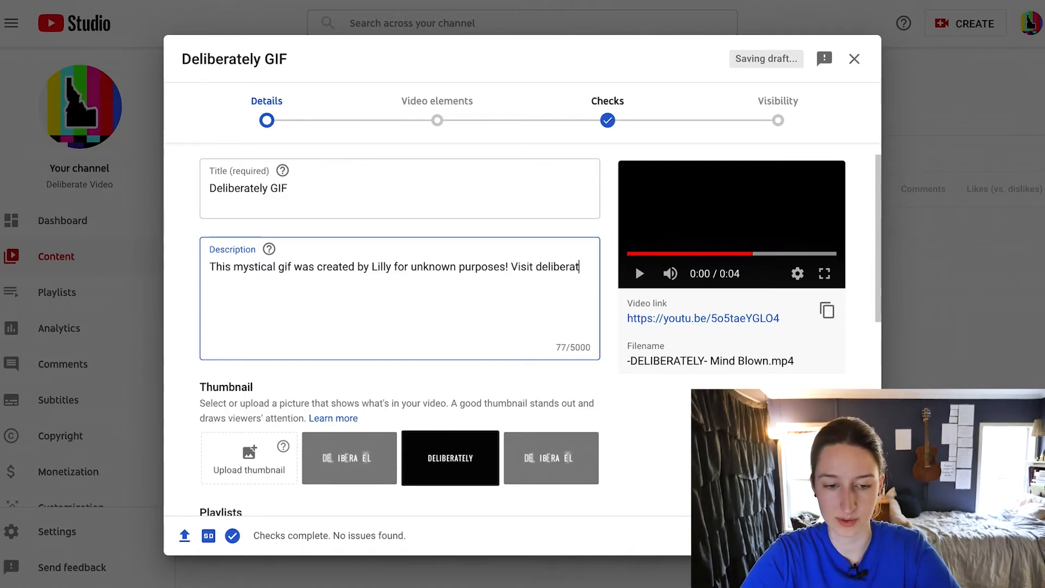
{"action": "type", "text": "evideo.com f"}
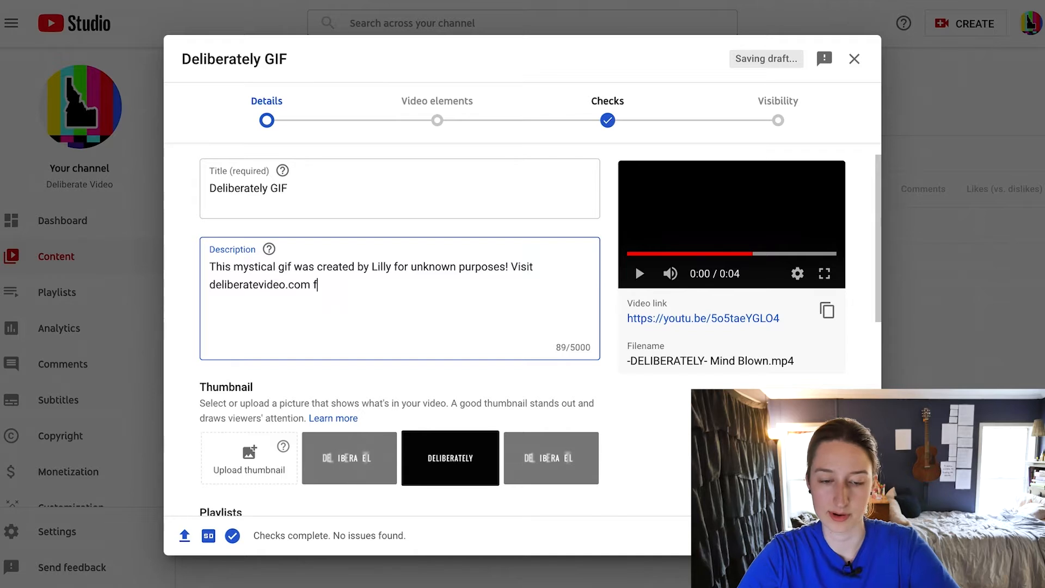
{"action": "type", "text": "or unrelated info"}
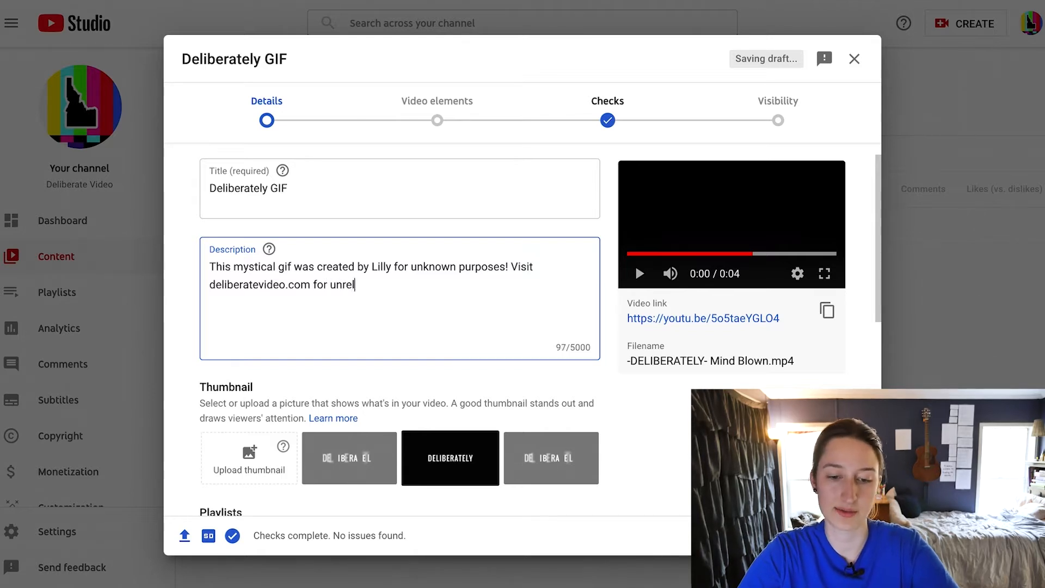
{"action": "type", "text": "rmation."}
Add a second description paragraph: "We are based out of North Idaho, land of the free, home of the potato.".
{"action": "key", "text": "Return"}
{"action": "key", "text": "Return"}
{"action": "type", "text": "We are based"}
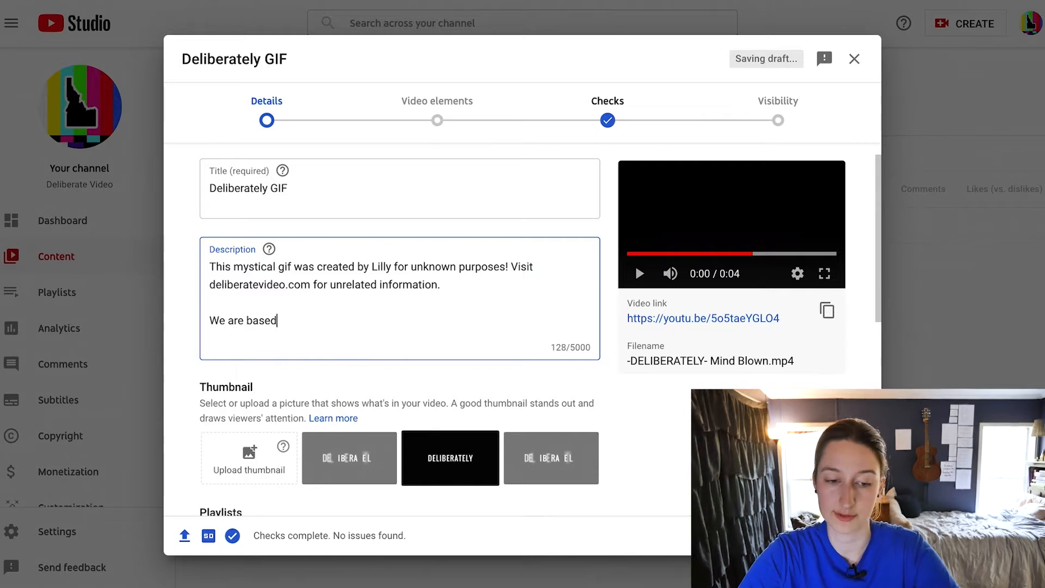
{"action": "type", "text": " out of North Idaho,"}
{"action": "type", "text": "la"}
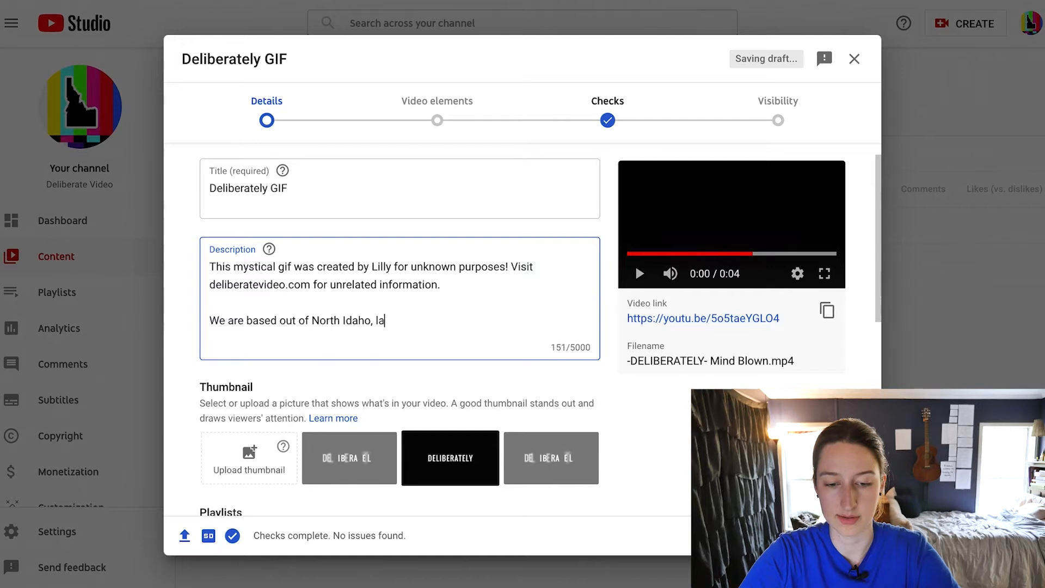
{"action": "type", "text": "nd of the free, home of the potato."}
Review the written description, highlighting its first paragraph.
{"action": "scroll", "coordinate": [531, 273], "scroll_direction": "down", "scroll_amount": 2}
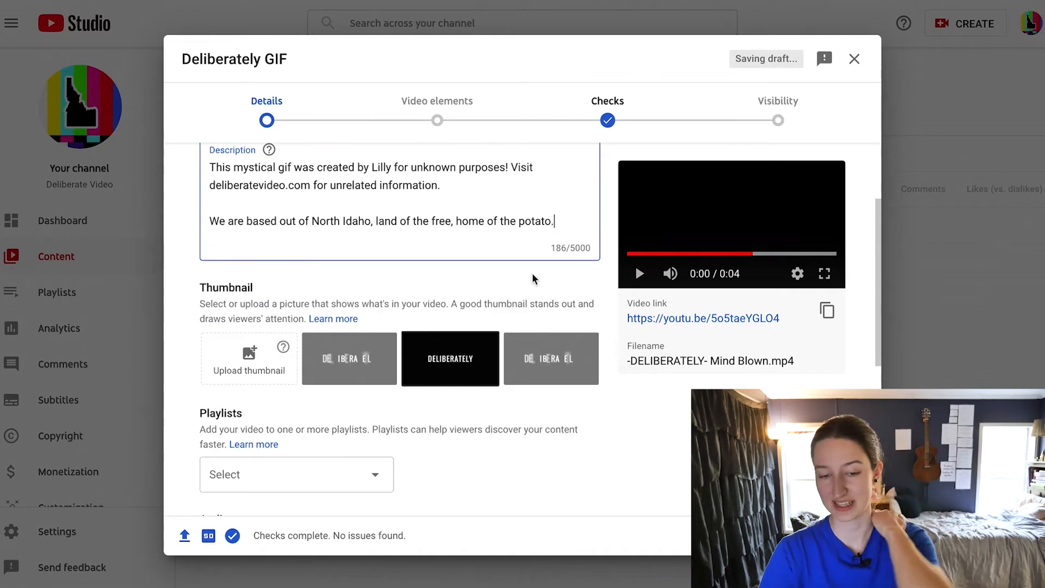
{"action": "scroll", "coordinate": [579, 281], "scroll_direction": "up", "scroll_amount": 1}
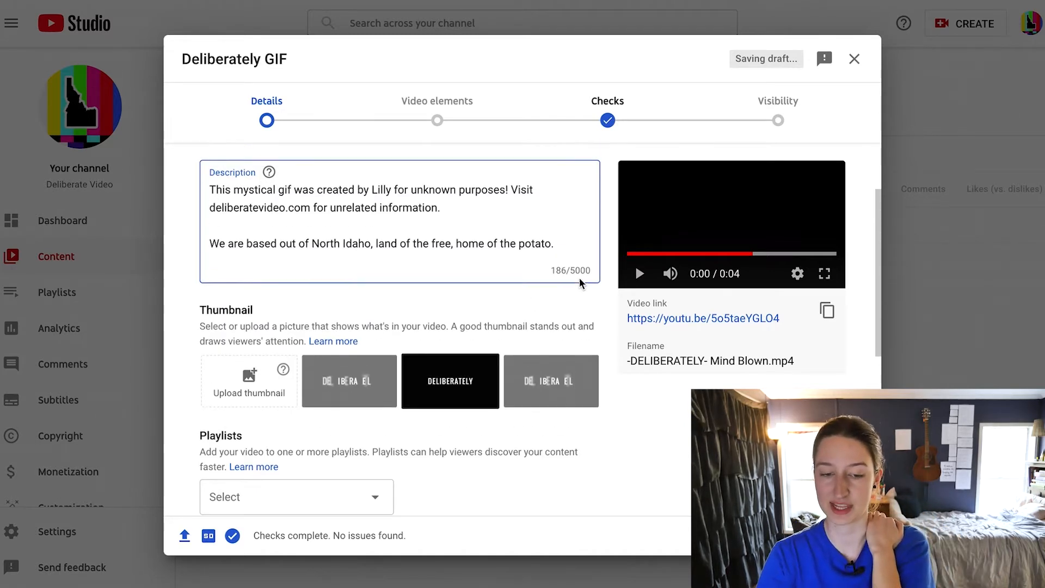
{"action": "scroll", "coordinate": [557, 258], "scroll_direction": "up", "scroll_amount": 1}
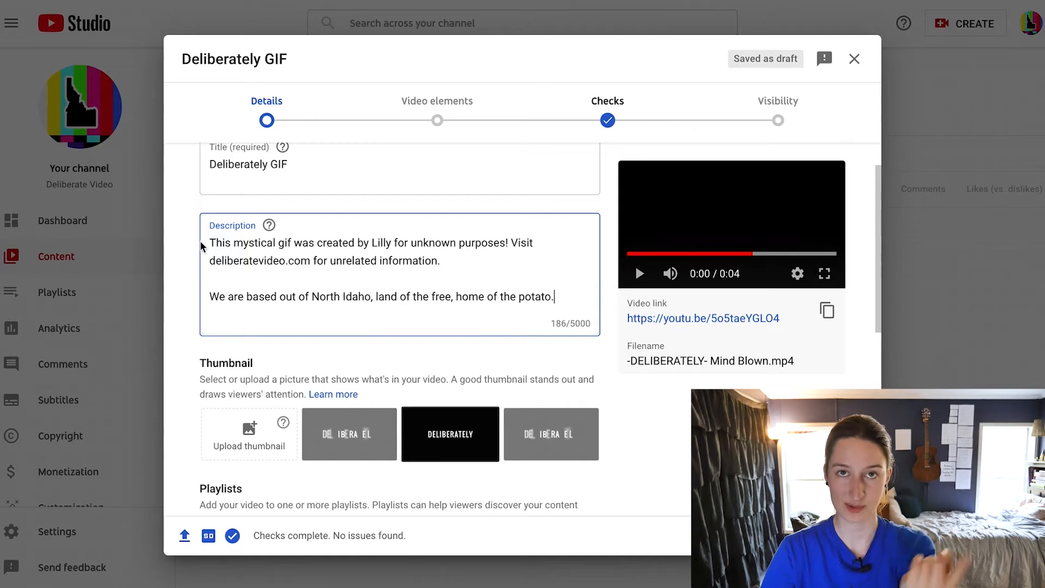
{"action": "left_click_drag", "start_coordinate": [207, 243], "coordinate": [408, 243]}
{"action": "left_click_drag", "start_coordinate": [510, 259], "coordinate": [528, 259]}
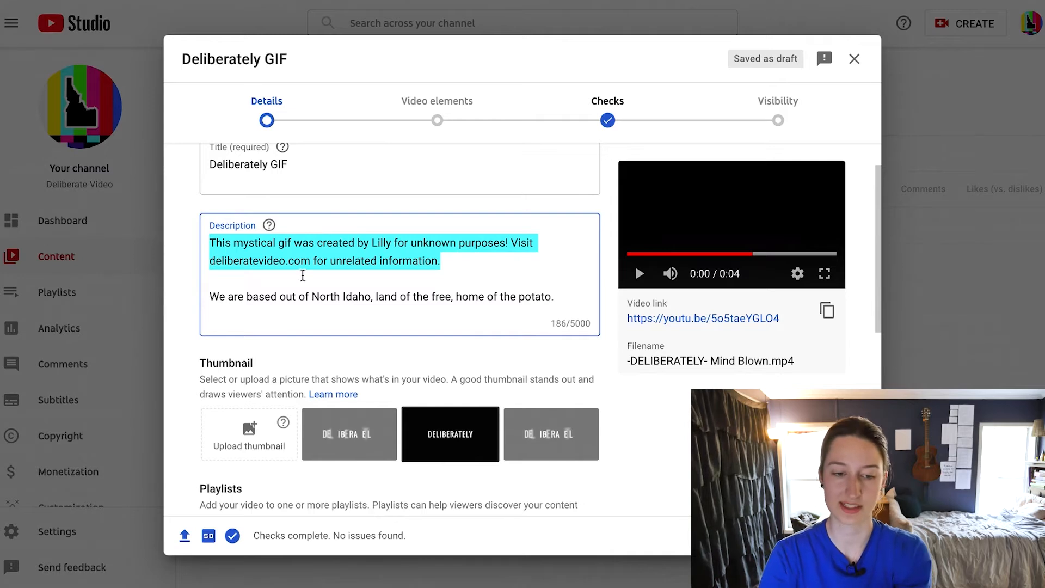
{"action": "left_click", "coordinate": [220, 260]}
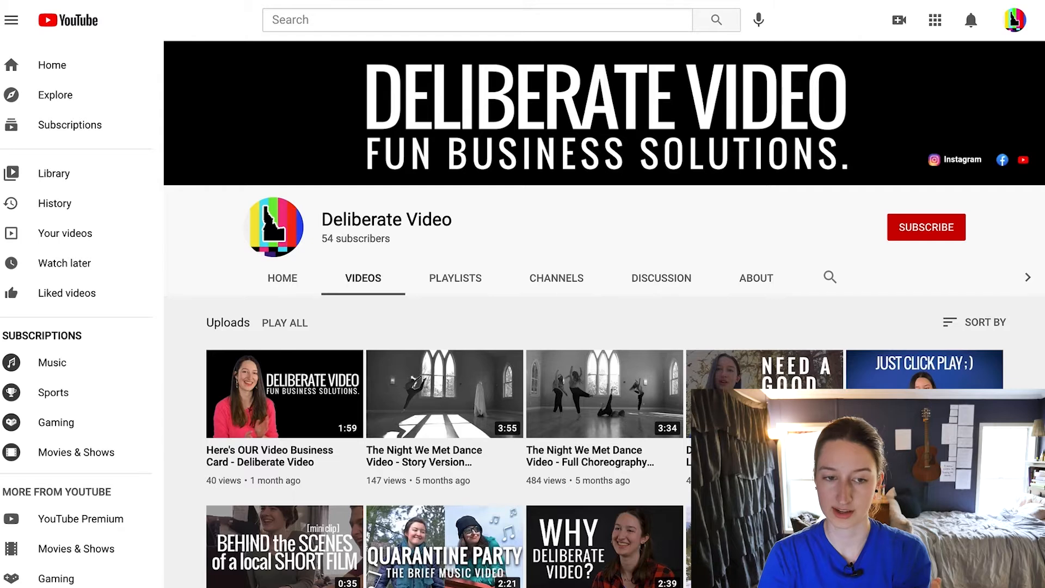
Search YouTube for "deliberate video" and look through the results.
{"action": "left_click", "coordinate": [315, 17]}
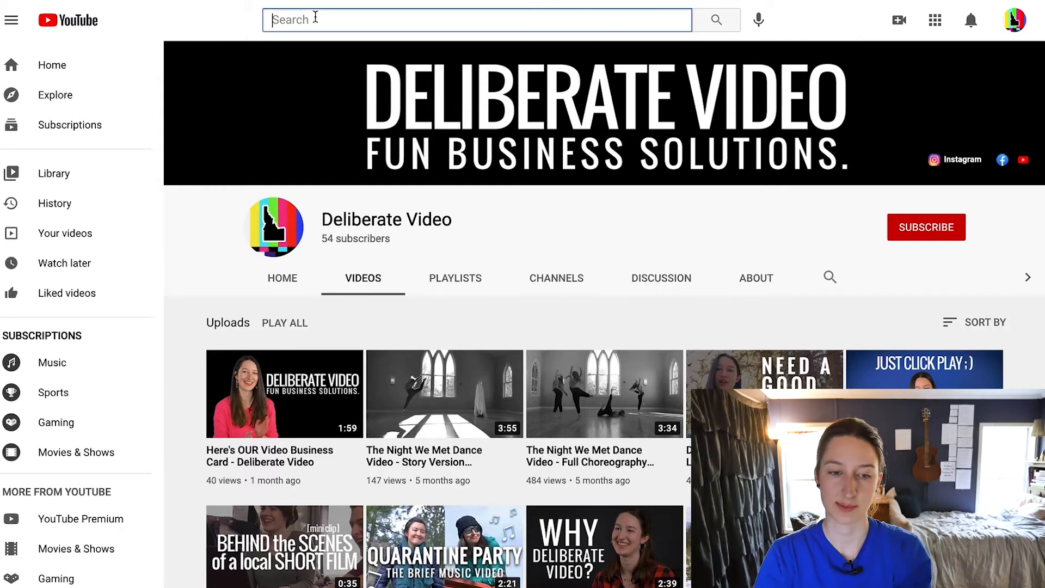
{"action": "type", "text": "deliberate"}
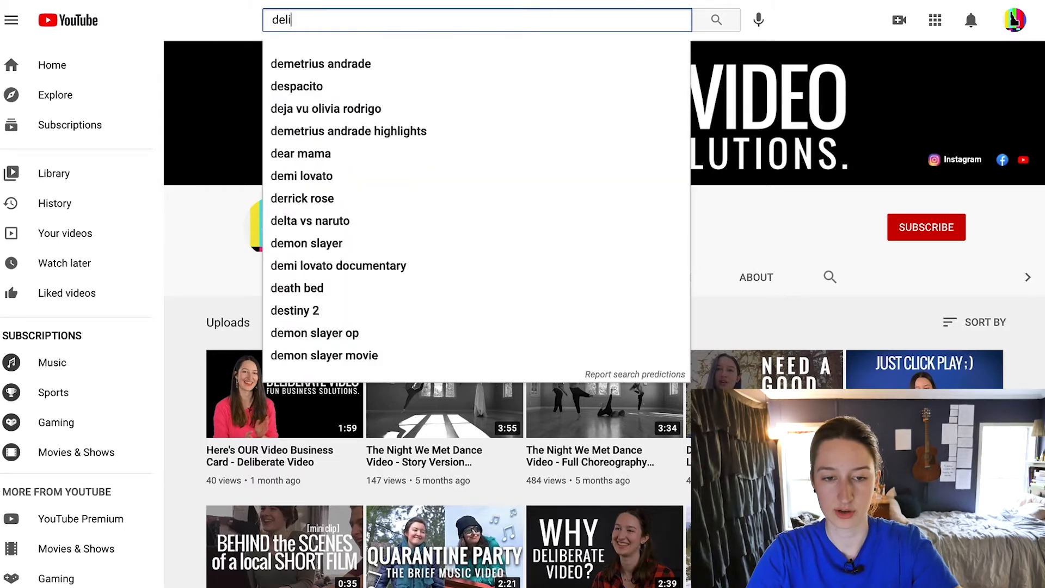
{"action": "type", "text": " video"}
{"action": "key", "text": "Return"}
{"action": "scroll", "coordinate": [578, 158], "scroll_direction": "down", "scroll_amount": 3}
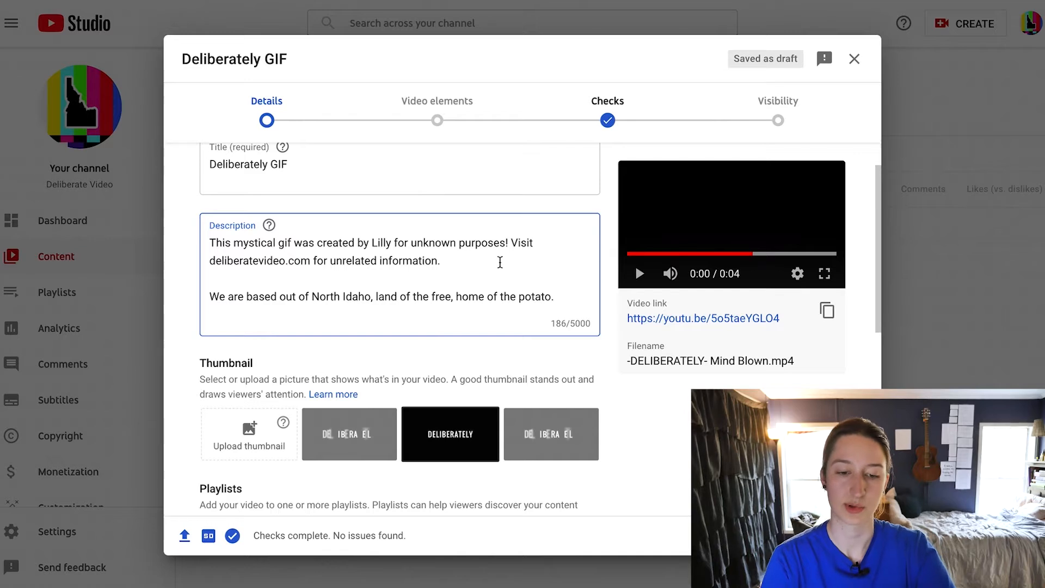
Select the middle suggested thumbnail, reading DELIBERATELY, for the video.
{"action": "scroll", "coordinate": [500, 262], "scroll_direction": "down", "scroll_amount": 3}
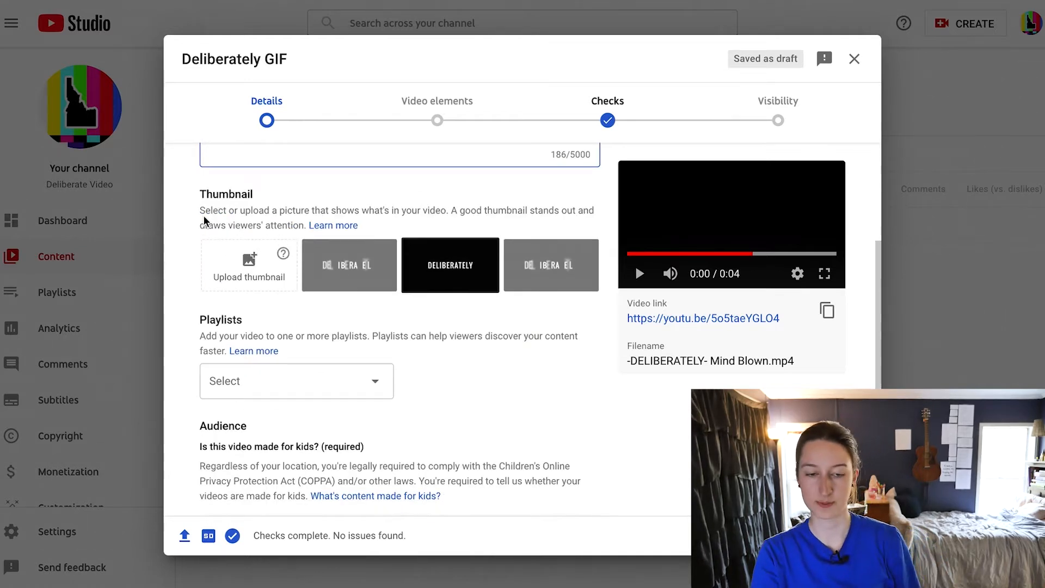
{"action": "scroll", "coordinate": [204, 215], "scroll_direction": "up", "scroll_amount": 1}
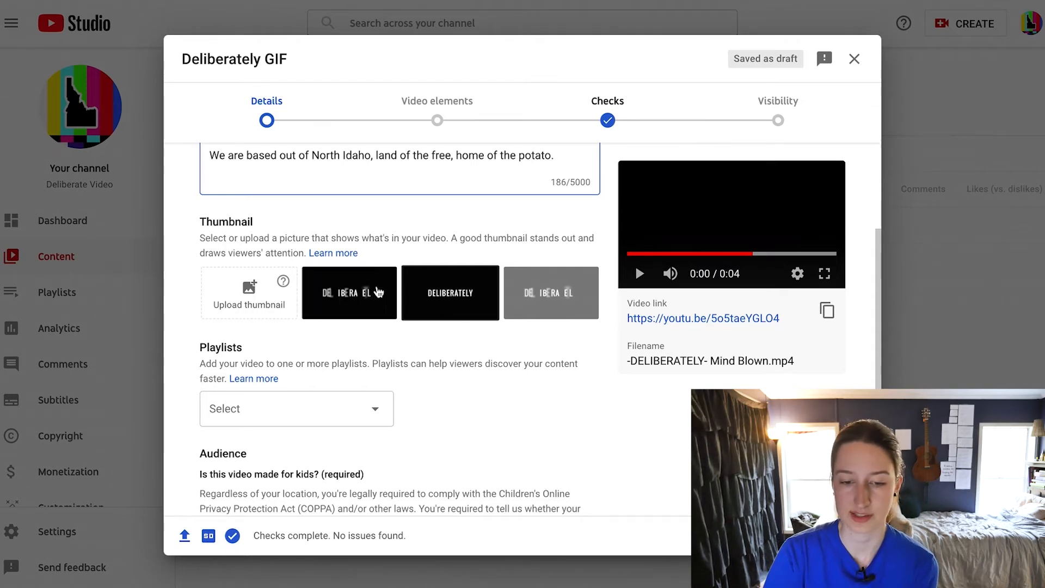
{"action": "left_click", "coordinate": [458, 308]}
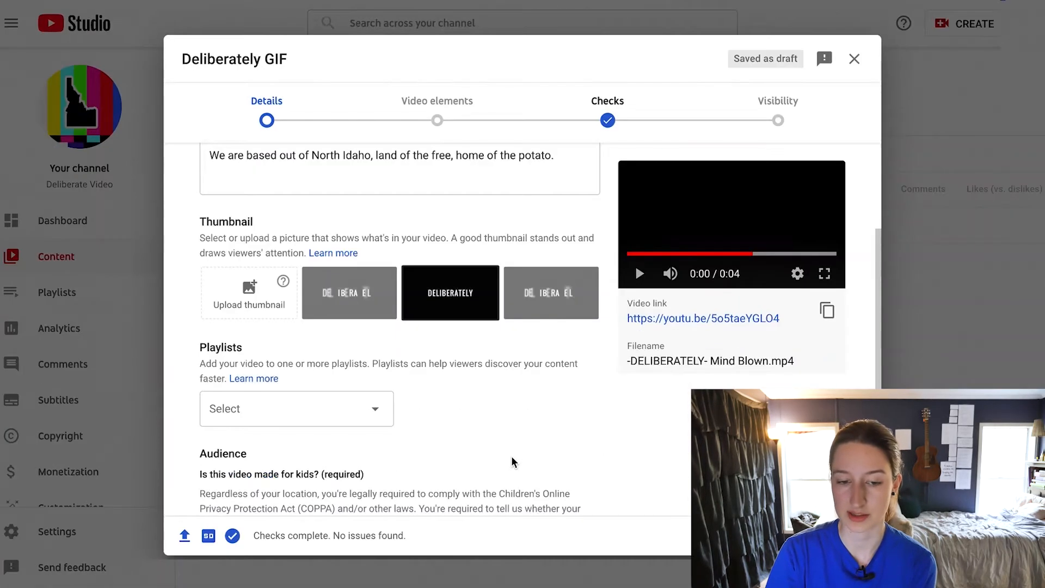
Try to upload a custom thumbnail, dismissing the phone verification request each time.
{"action": "scroll", "coordinate": [512, 462], "scroll_direction": "up", "scroll_amount": 4}
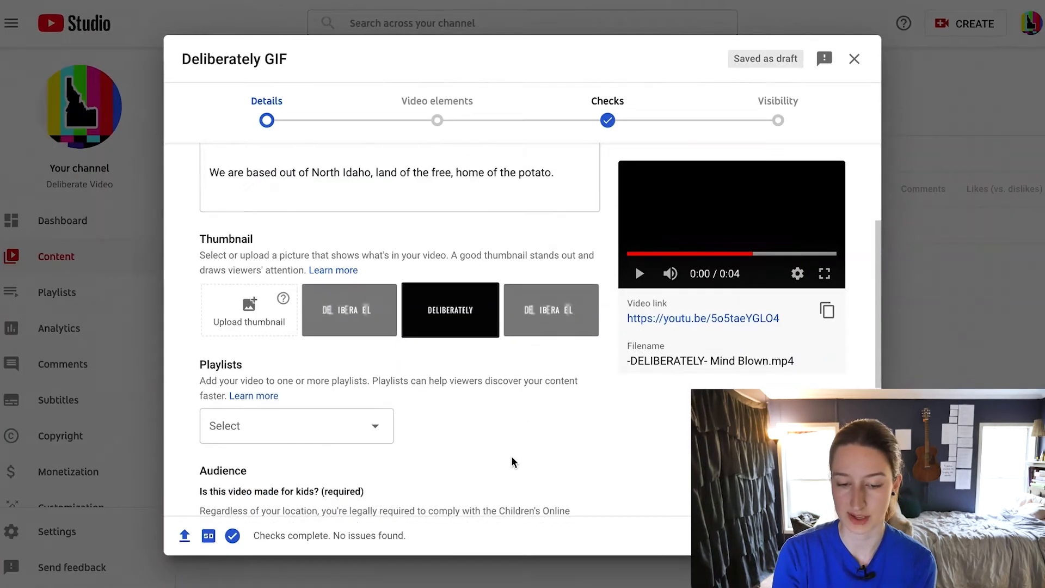
{"action": "scroll", "coordinate": [452, 446], "scroll_direction": "down", "scroll_amount": 2}
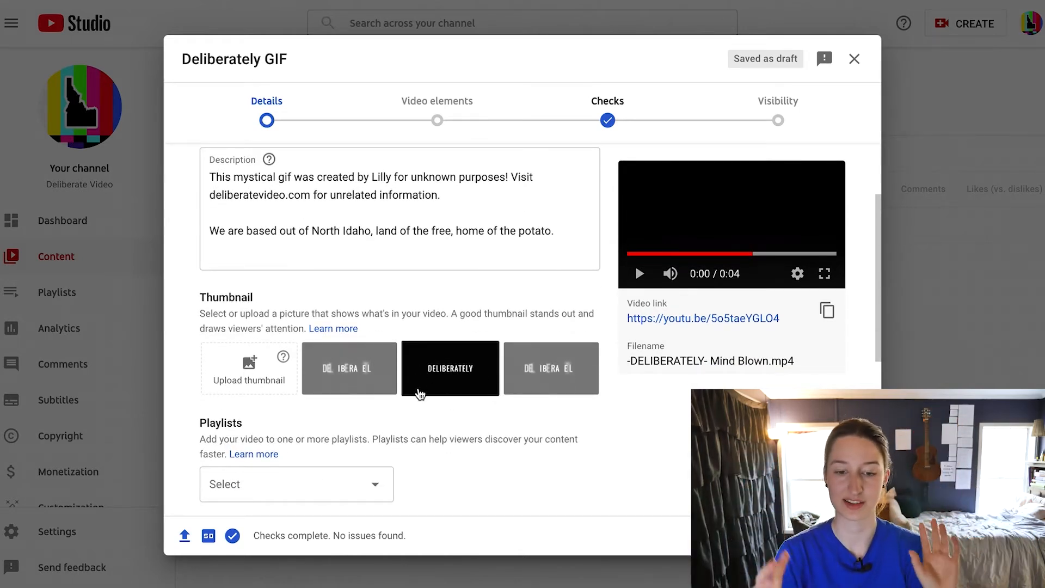
{"action": "left_click", "coordinate": [257, 369]}
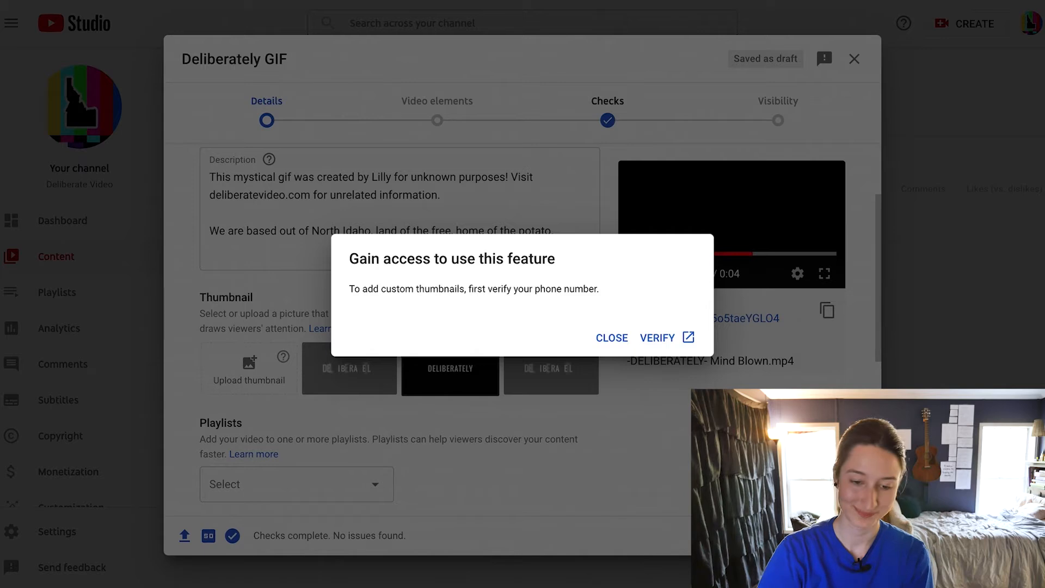
{"action": "left_click", "coordinate": [610, 338]}
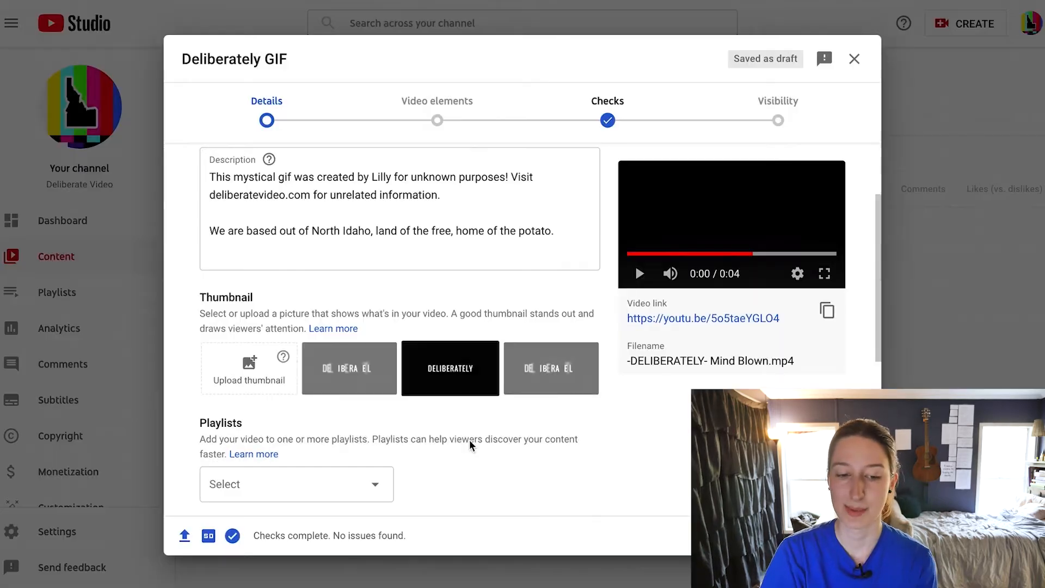
{"action": "left_click", "coordinate": [251, 379]}
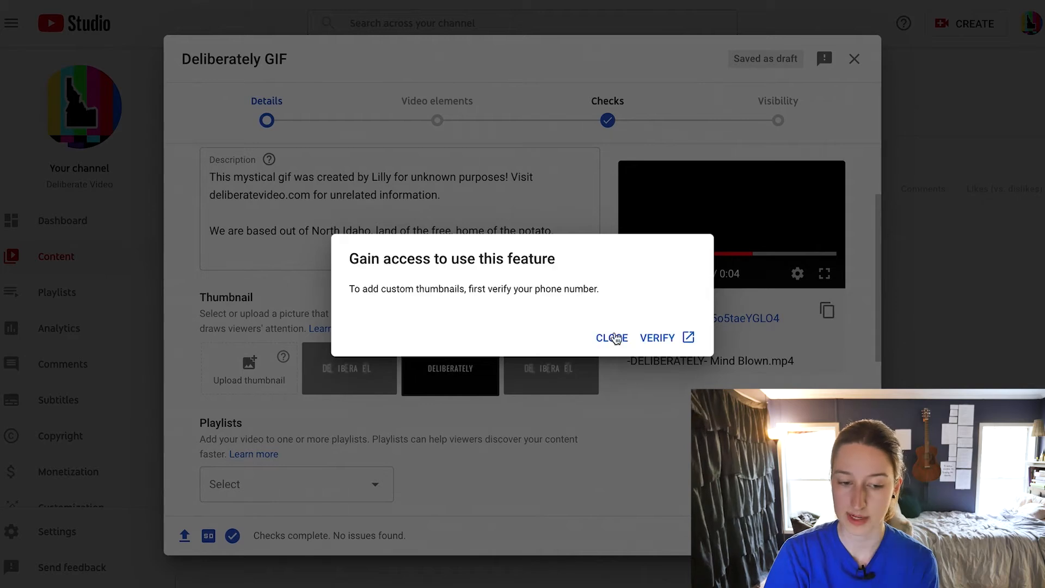
{"action": "left_click", "coordinate": [613, 338]}
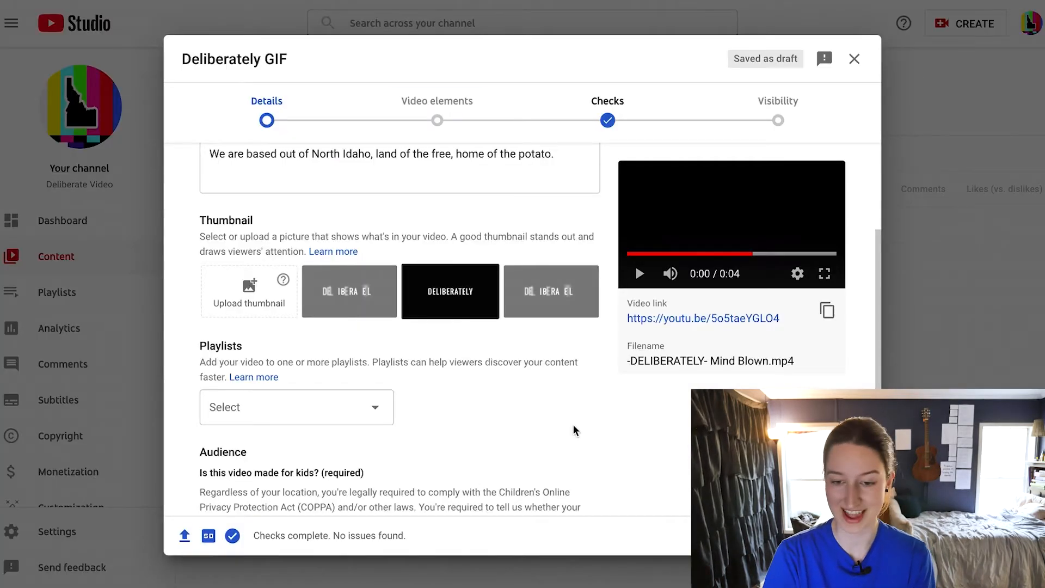
Create a public playlist titled "GIFS" and assign the video to it.
{"action": "scroll", "coordinate": [433, 348], "scroll_direction": "down", "scroll_amount": 2}
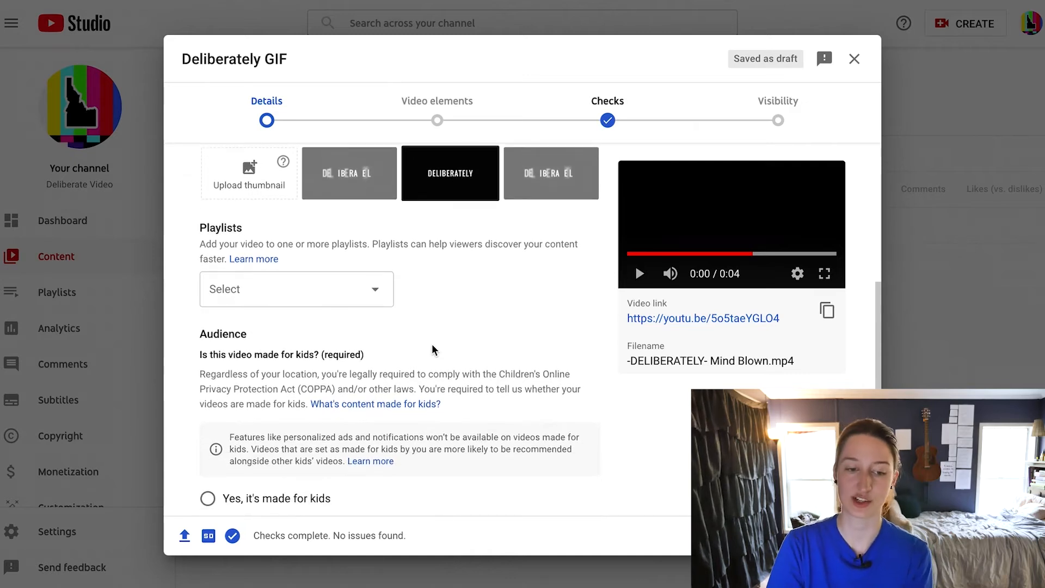
{"action": "left_click", "coordinate": [368, 292]}
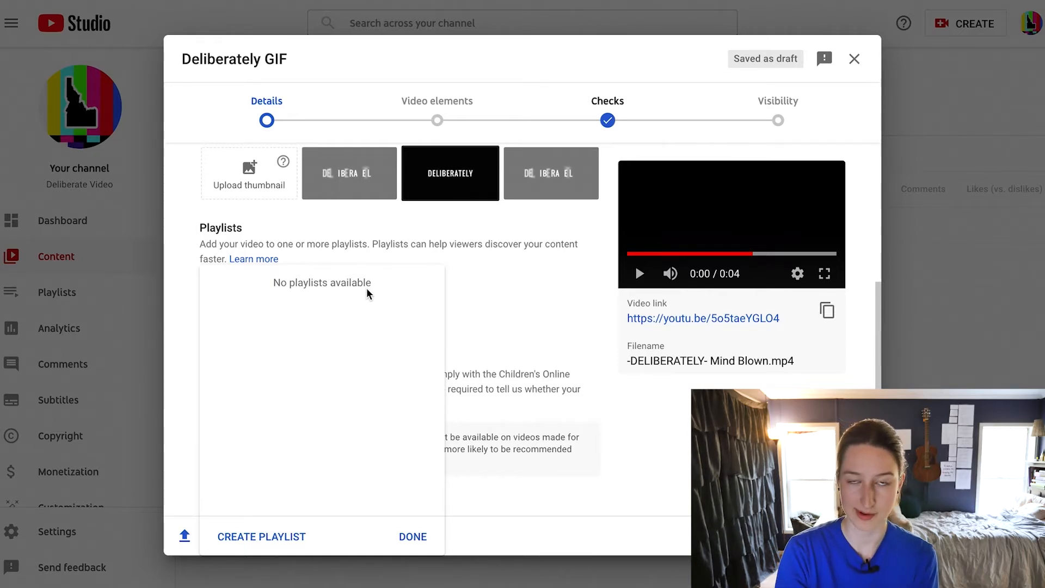
{"action": "left_click", "coordinate": [281, 539]}
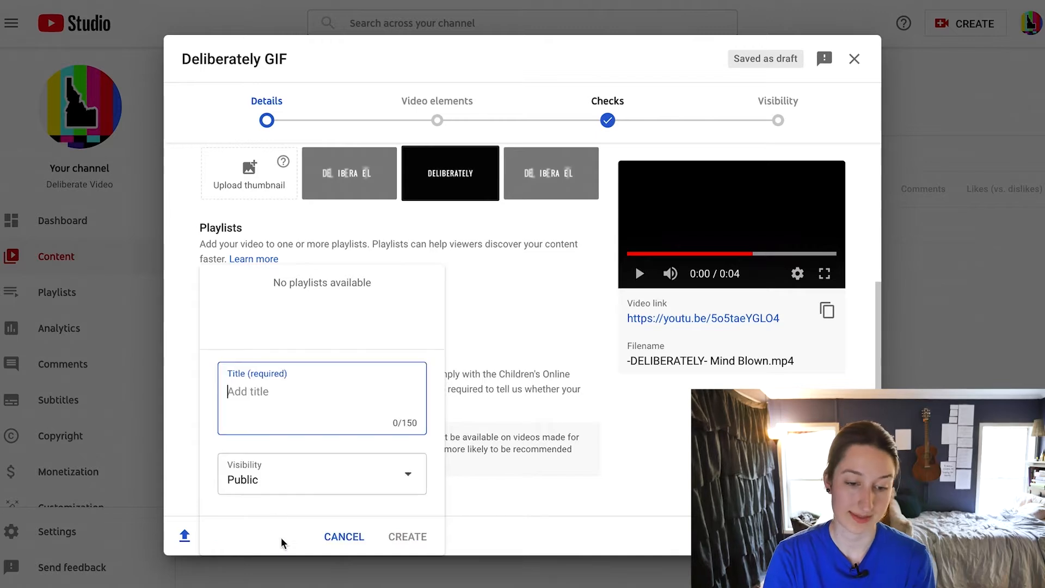
{"action": "type", "text": "GIFS"}
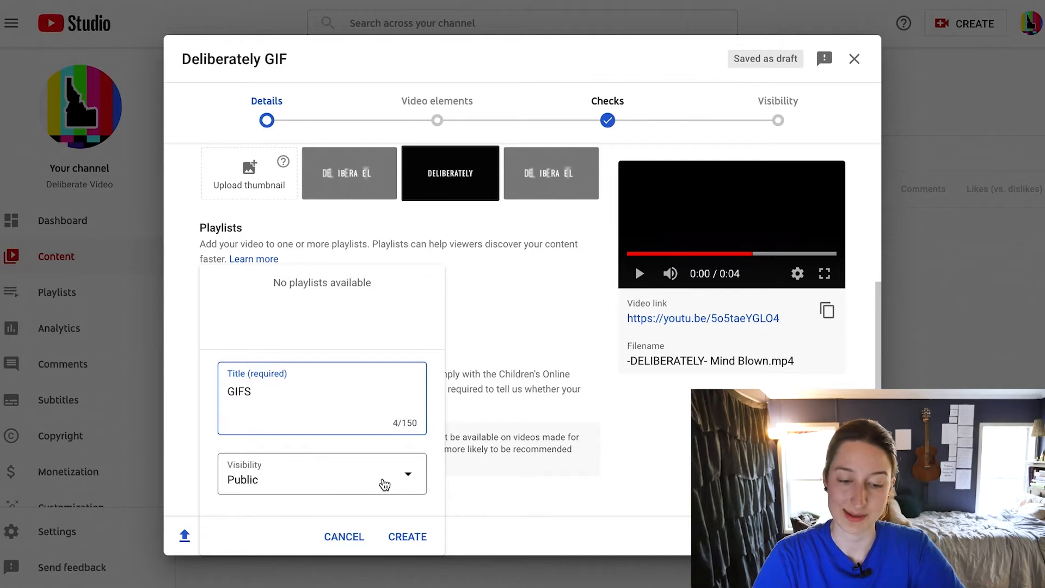
{"action": "left_click", "coordinate": [409, 480]}
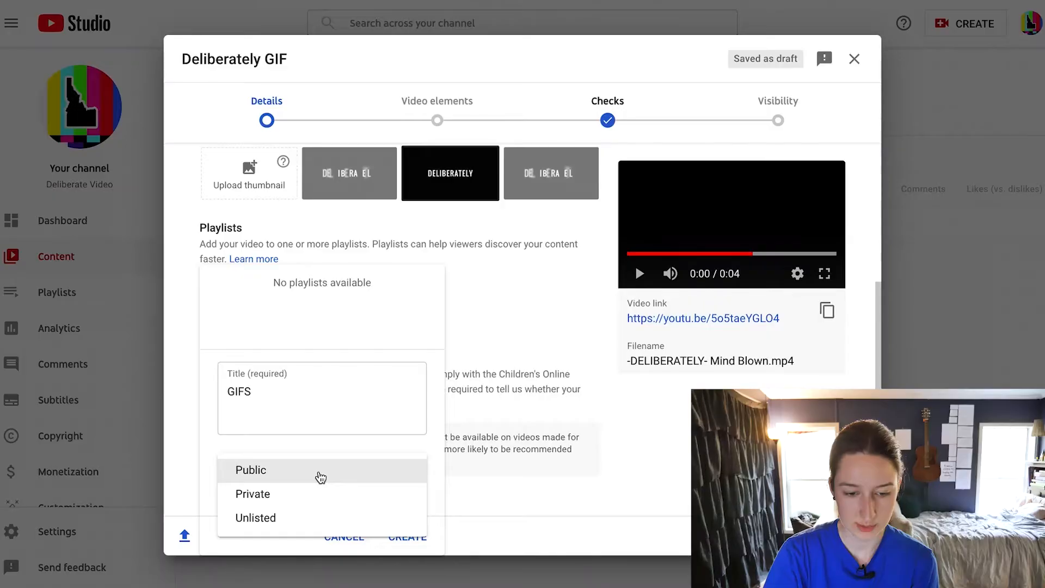
{"action": "left_click", "coordinate": [317, 474]}
{"action": "left_click", "coordinate": [407, 537]}
{"action": "left_click", "coordinate": [228, 286]}
{"action": "left_click", "coordinate": [409, 534]}
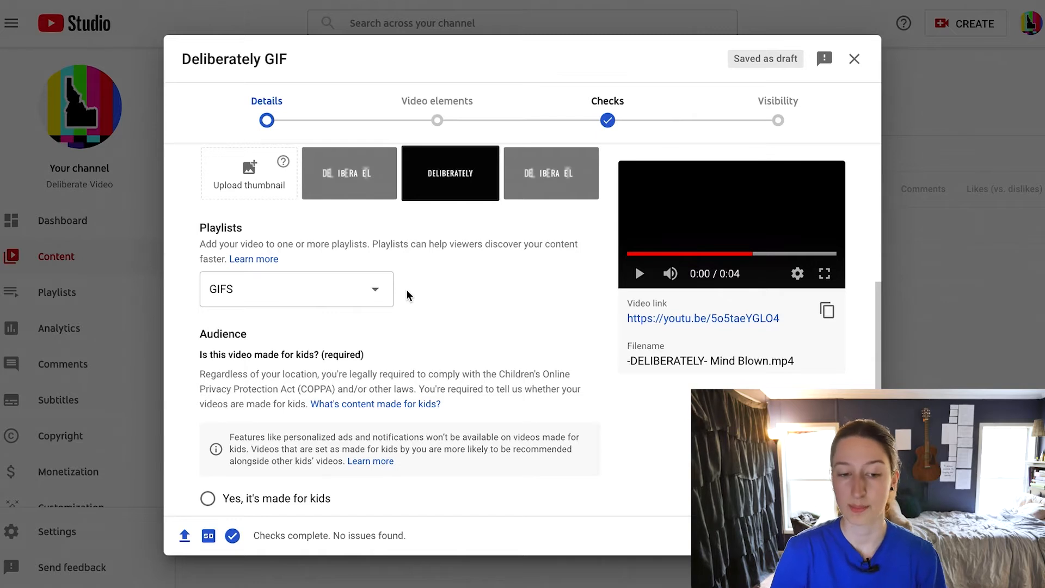
Mark the video as not made for kids and expand the advanced age restriction options.
{"action": "scroll", "coordinate": [406, 289], "scroll_direction": "down", "scroll_amount": 3}
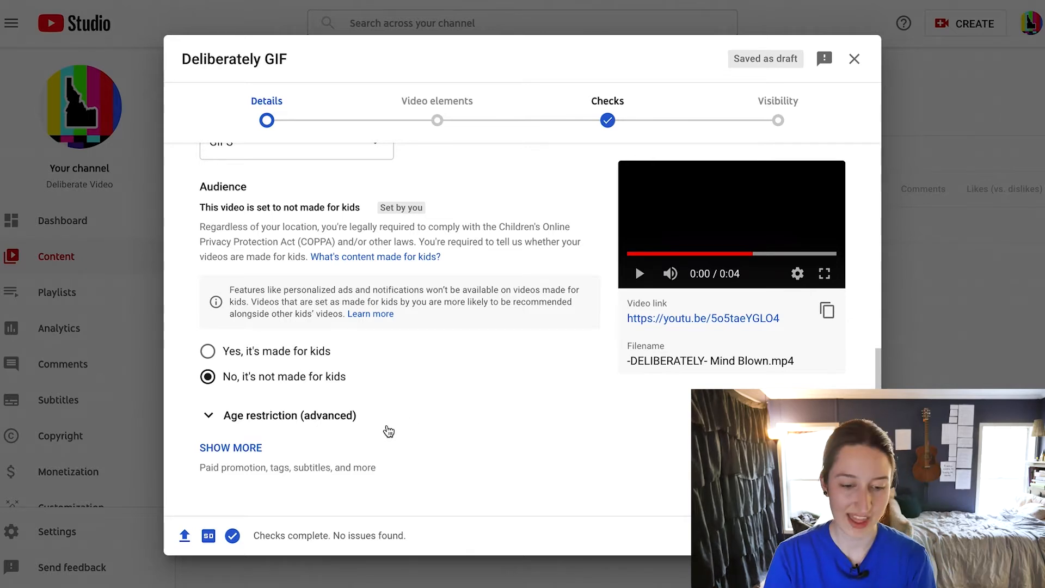
{"action": "left_click", "coordinate": [231, 419]}
{"action": "scroll", "coordinate": [358, 401], "scroll_direction": "down", "scroll_amount": 2}
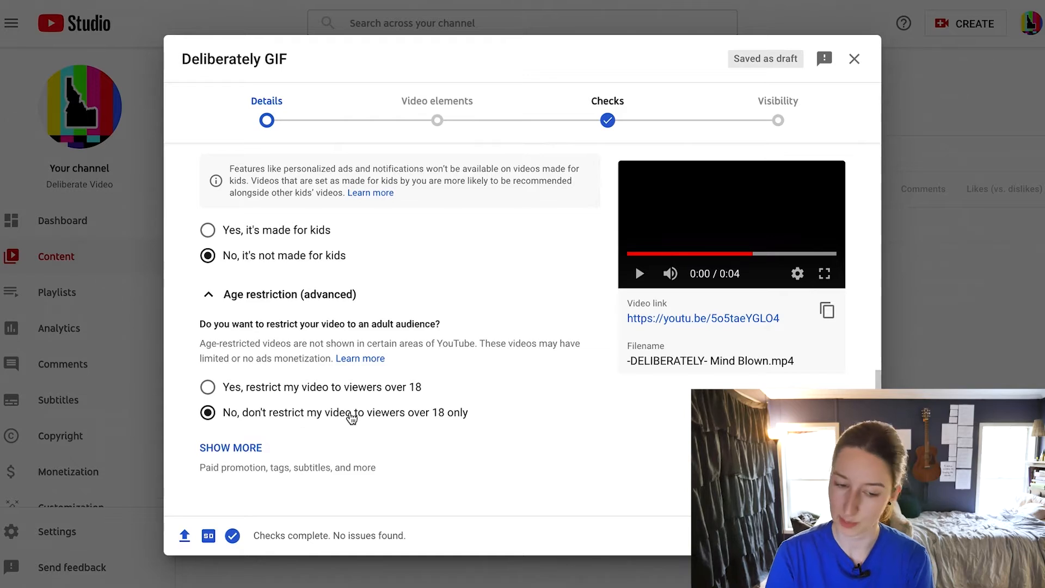
Reveal the additional video settings and add the tags "animations", "after effects" and "vocabulary".
{"action": "left_click", "coordinate": [239, 448]}
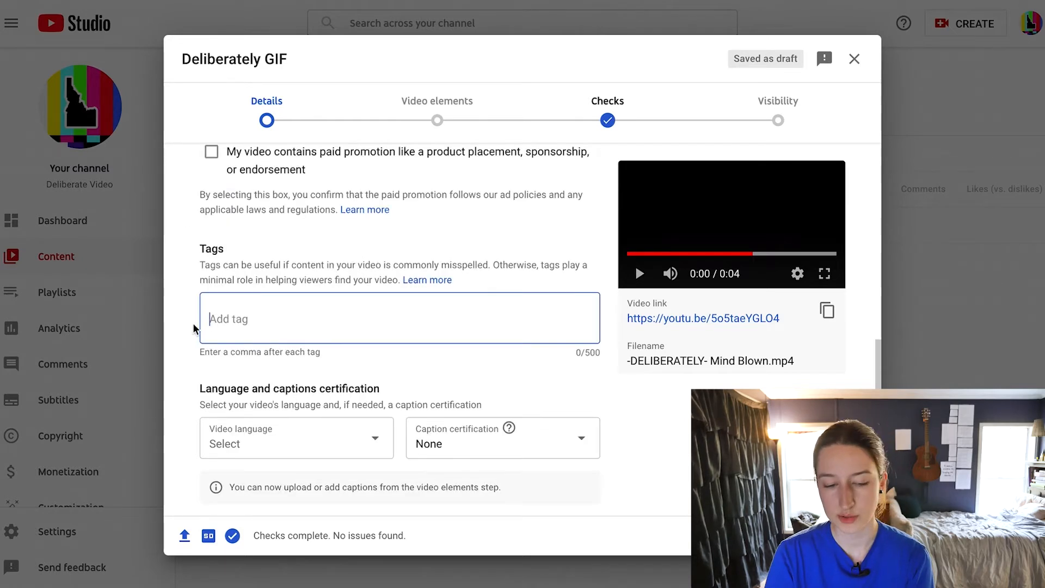
{"action": "scroll", "coordinate": [193, 322], "scroll_direction": "down", "scroll_amount": 2}
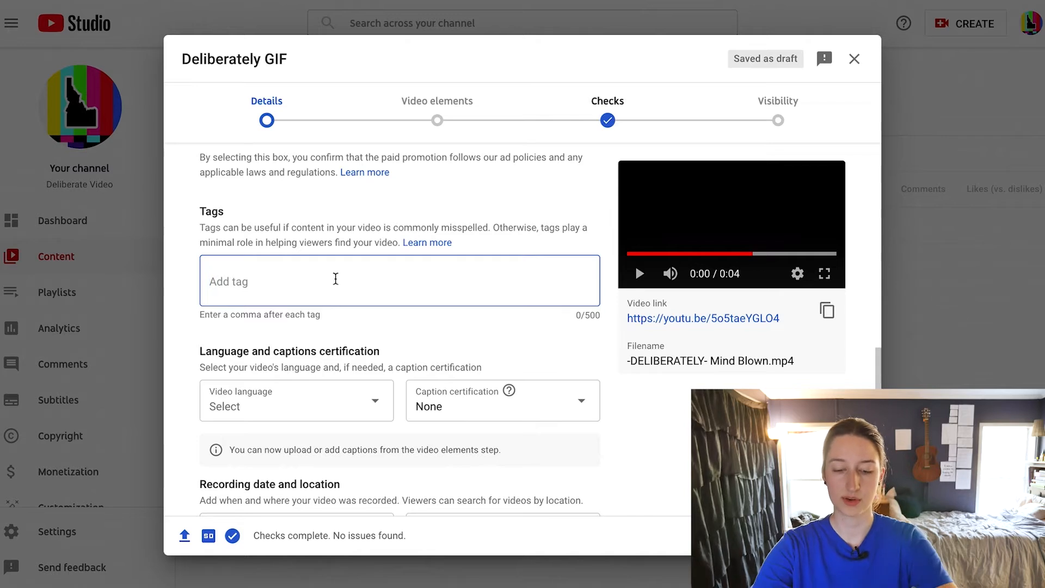
{"action": "type", "text": "animations,gi"}
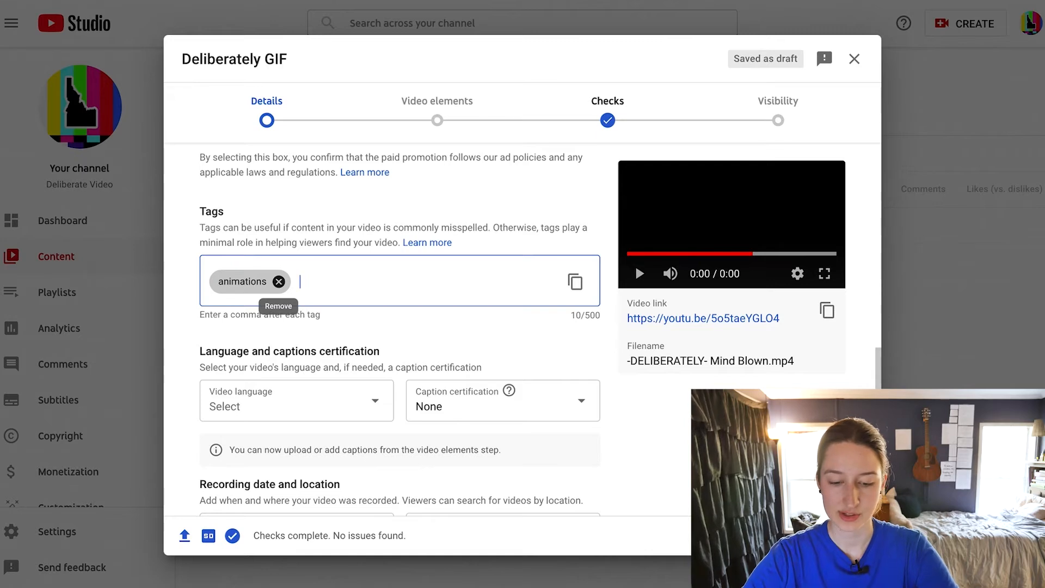
{"action": "type", "text": "after effect"}
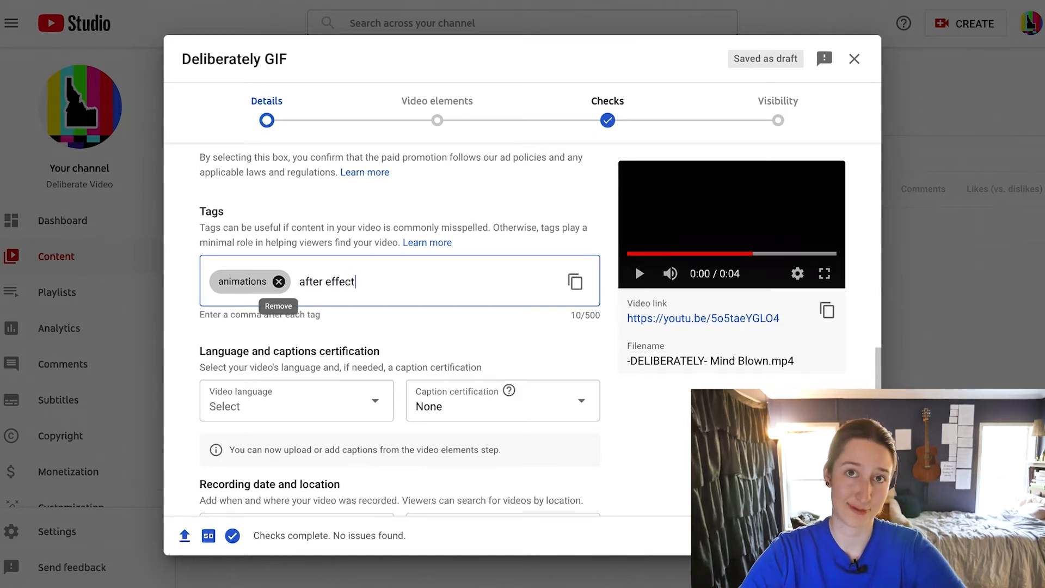
{"action": "type", "text": "s, "}
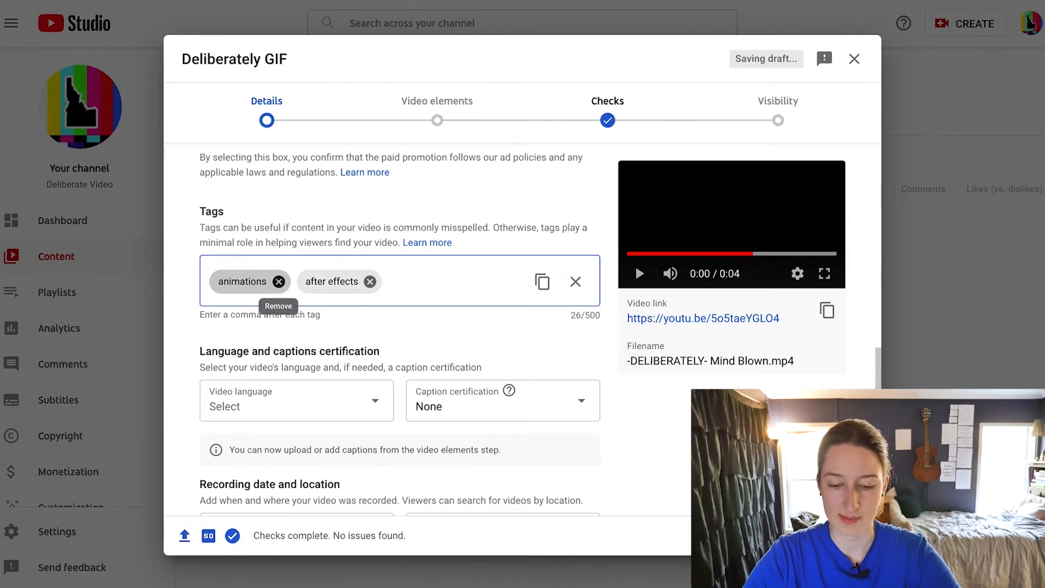
{"action": "type", "text": "vocabulary"}
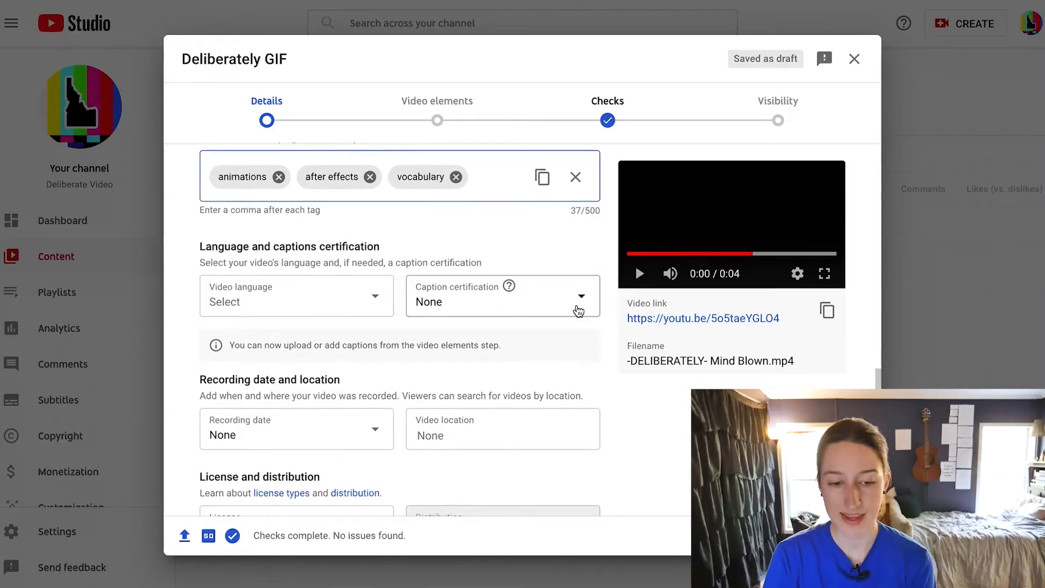
Set the video language to English (United States).
{"action": "scroll", "coordinate": [334, 311], "scroll_direction": "down", "scroll_amount": 1}
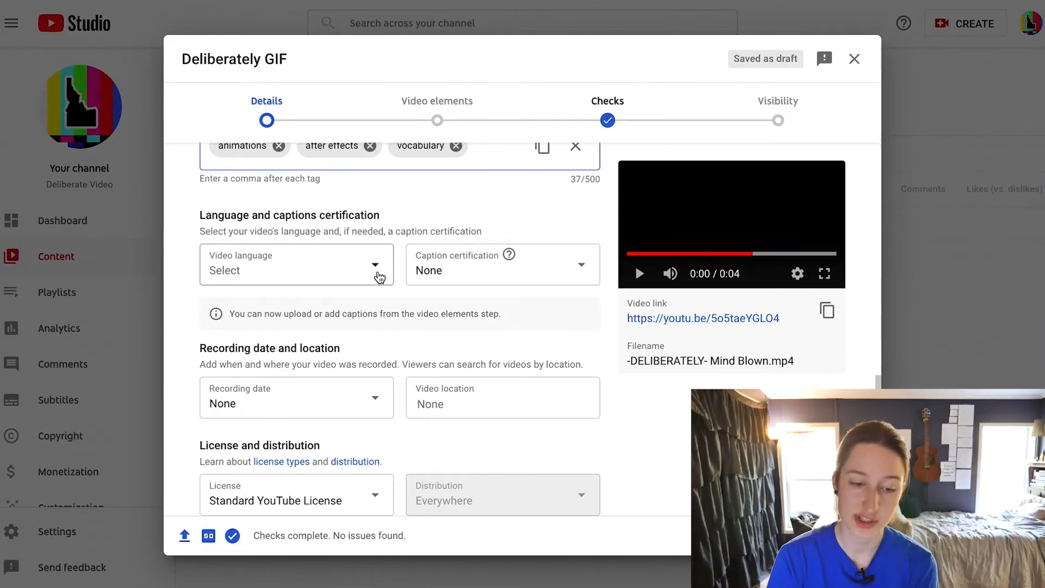
{"action": "left_click", "coordinate": [380, 277]}
{"action": "scroll", "coordinate": [315, 353], "scroll_direction": "down", "scroll_amount": 10}
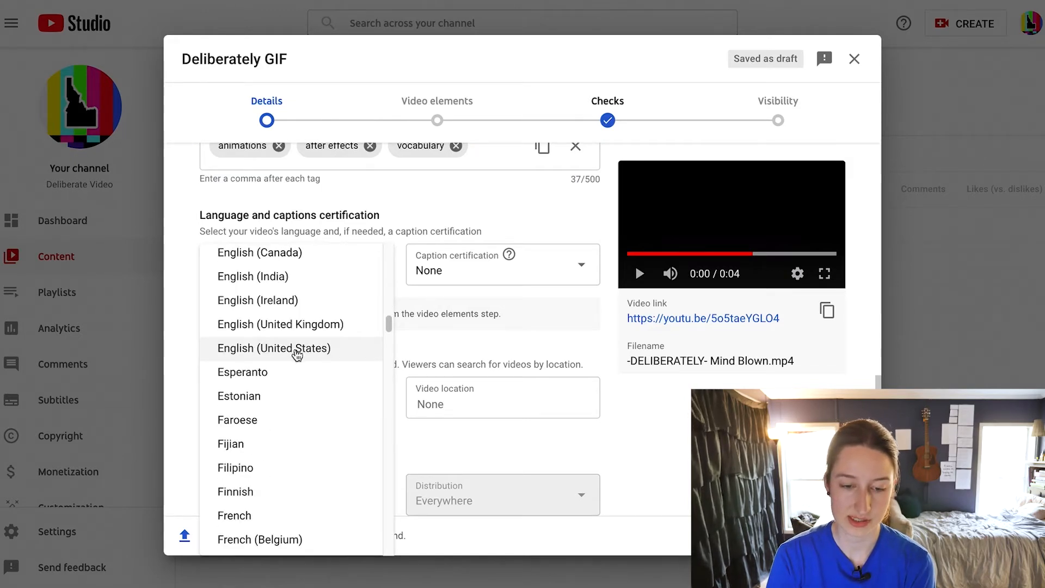
{"action": "left_click", "coordinate": [297, 354]}
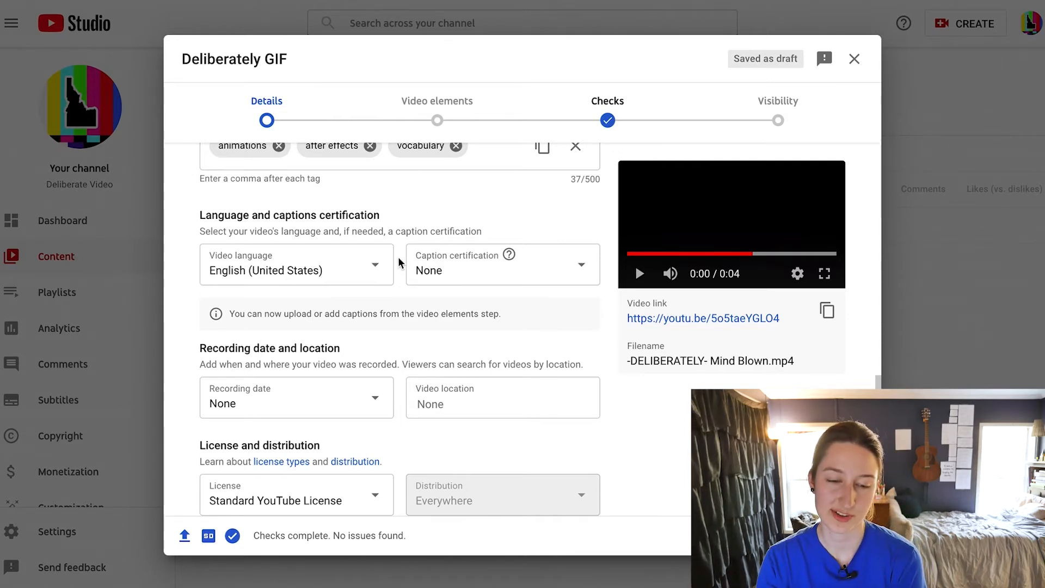
Check the recording date options without setting a date, and set the video location to Coeur d'Alene, ID.
{"action": "scroll", "coordinate": [399, 259], "scroll_direction": "down", "scroll_amount": 3}
{"action": "scroll", "coordinate": [399, 261], "scroll_direction": "down", "scroll_amount": 1}
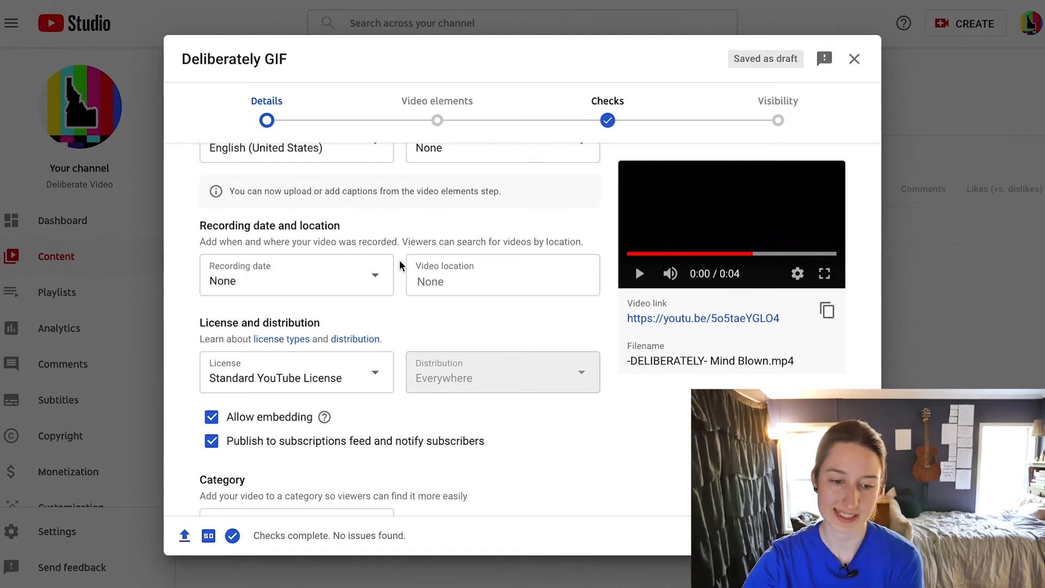
{"action": "scroll", "coordinate": [401, 265], "scroll_direction": "down", "scroll_amount": 1}
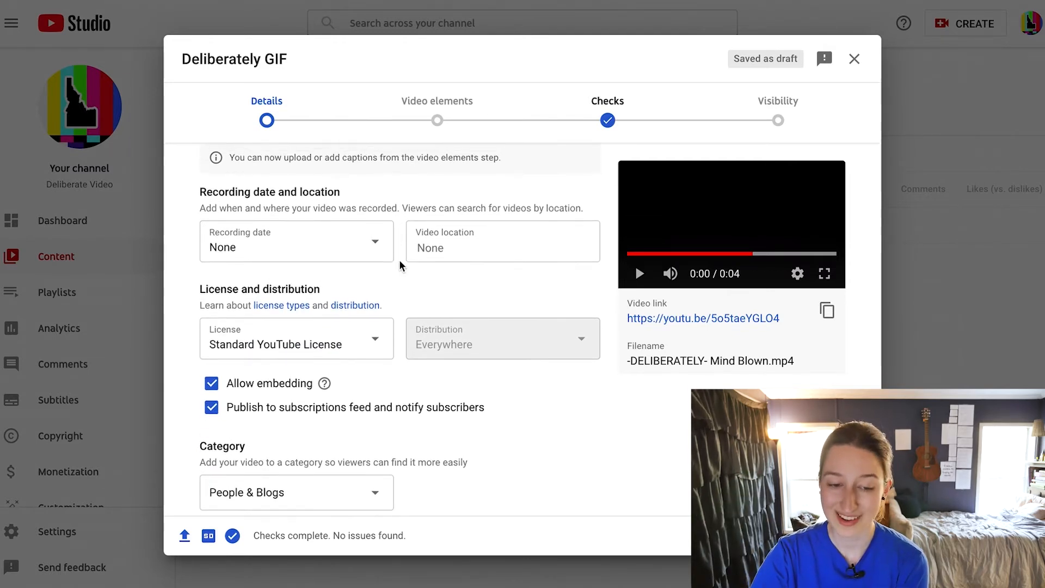
{"action": "left_click", "coordinate": [368, 248]}
{"action": "left_click", "coordinate": [427, 203]}
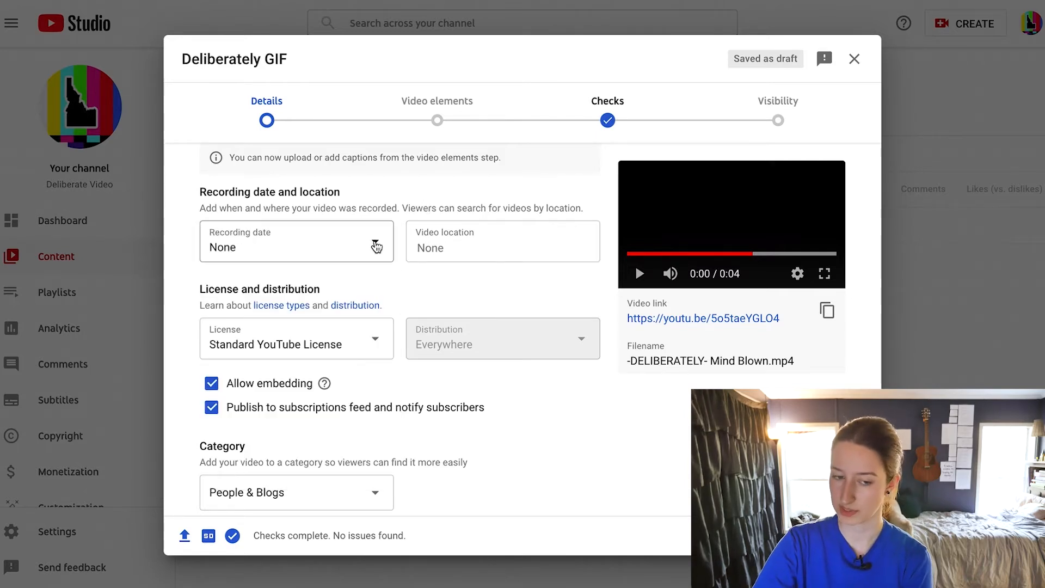
{"action": "left_click", "coordinate": [376, 246]}
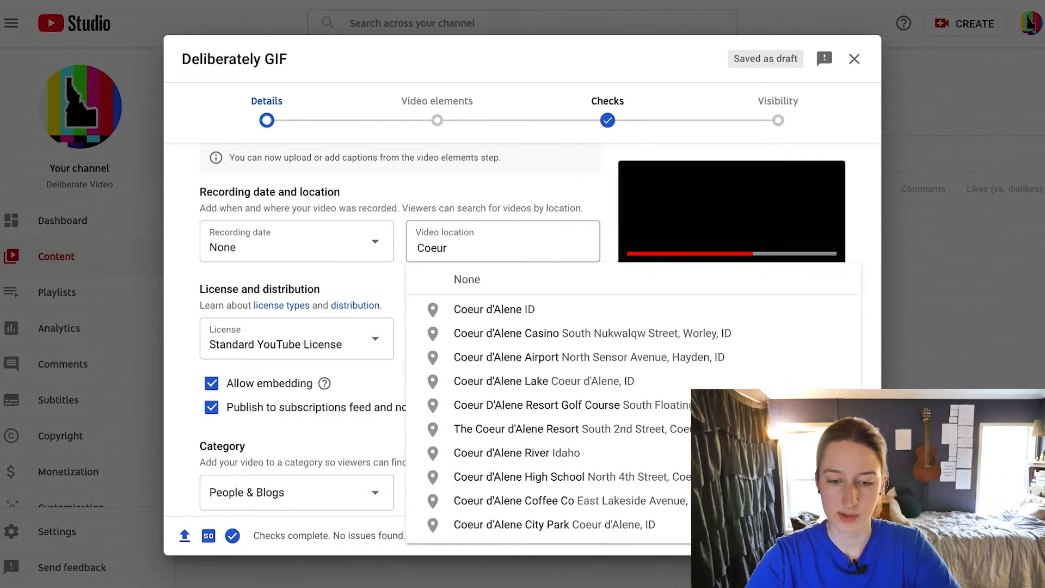
{"action": "left_click", "coordinate": [473, 308]}
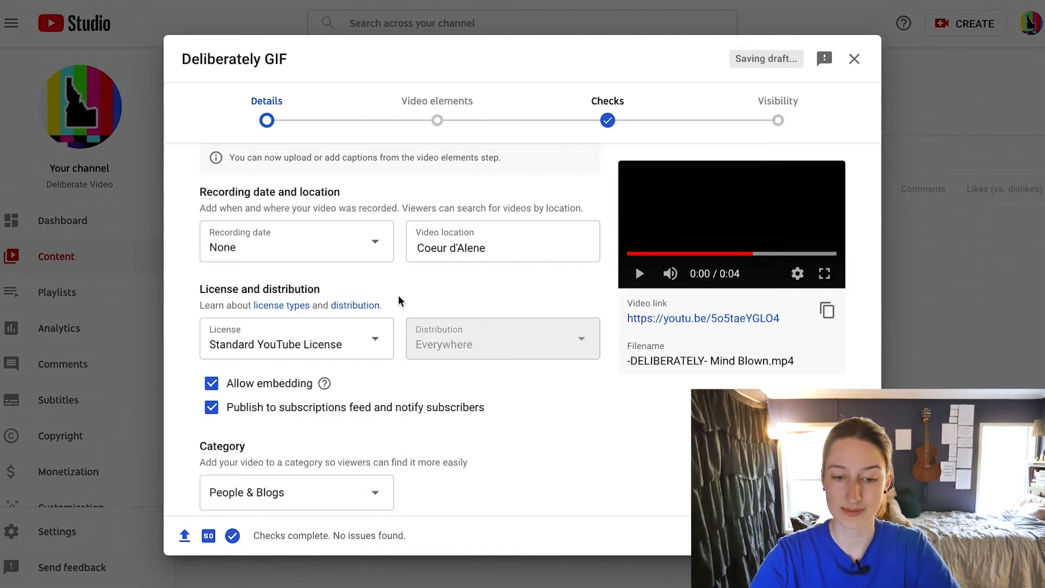
Check the available license types for the video and keep Standard YouTube License.
{"action": "scroll", "coordinate": [401, 299], "scroll_direction": "down", "scroll_amount": 1}
{"action": "scroll", "coordinate": [400, 299], "scroll_direction": "down", "scroll_amount": 3}
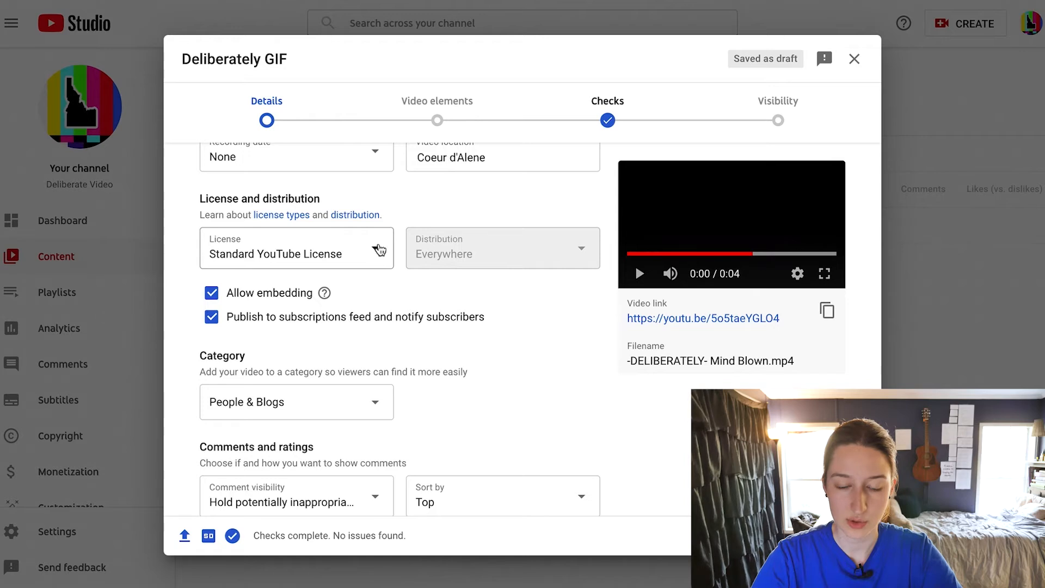
{"action": "left_click", "coordinate": [378, 243]}
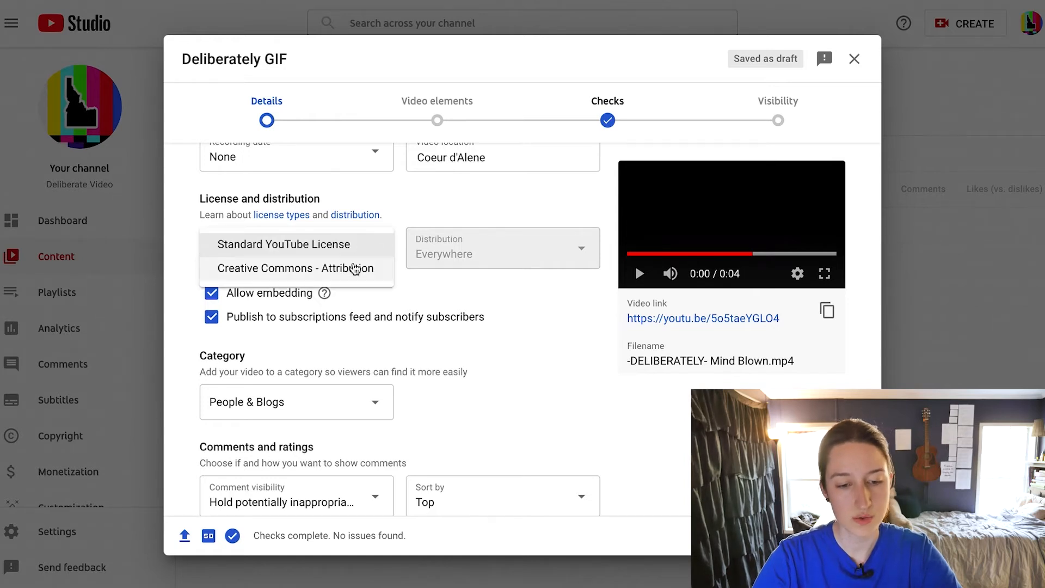
{"action": "left_click", "coordinate": [297, 192]}
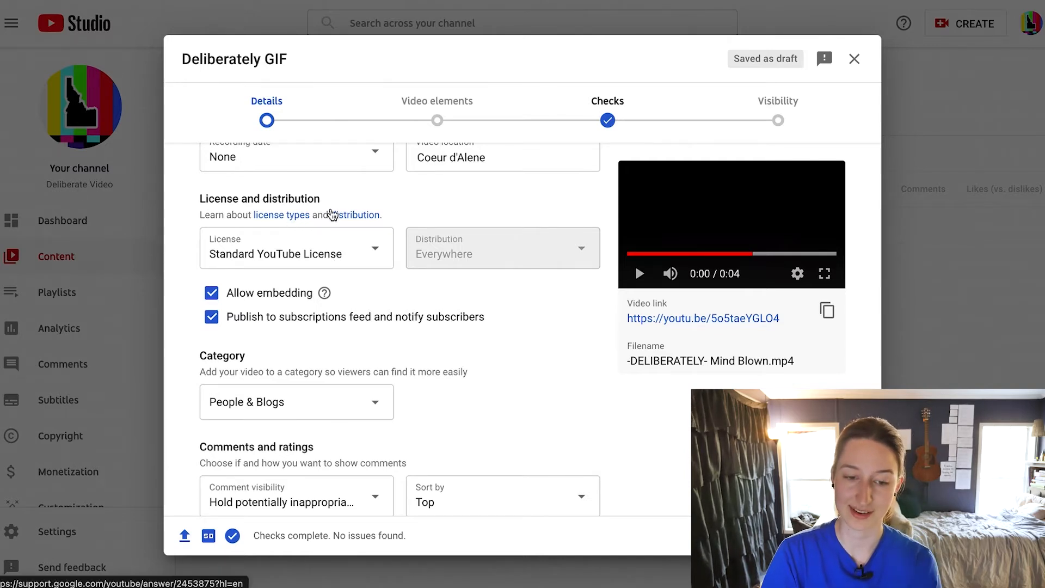
Look through the available video categories and set the category to Film & Animation.
{"action": "scroll", "coordinate": [213, 226], "scroll_direction": "down", "scroll_amount": 1}
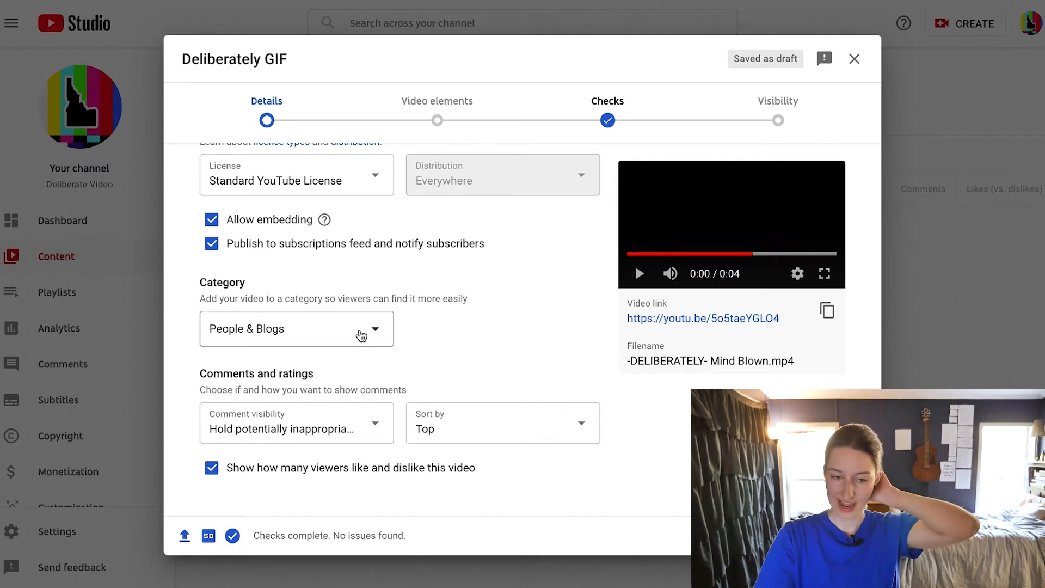
{"action": "left_click", "coordinate": [361, 334]}
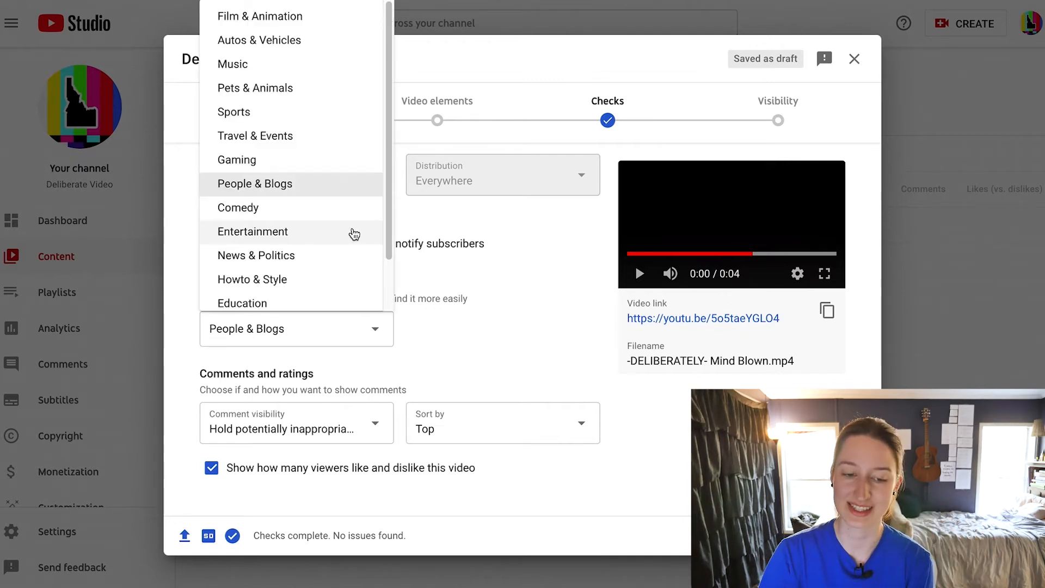
{"action": "scroll", "coordinate": [354, 234], "scroll_direction": "down", "scroll_amount": 1}
{"action": "scroll", "coordinate": [348, 207], "scroll_direction": "up", "scroll_amount": 1}
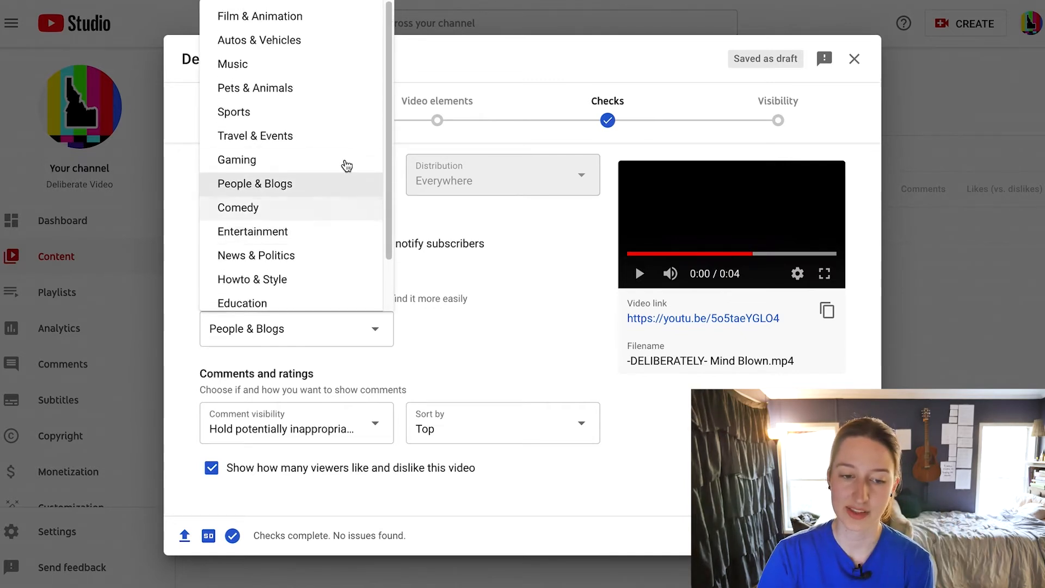
{"action": "scroll", "coordinate": [317, 170], "scroll_direction": "down", "scroll_amount": 1}
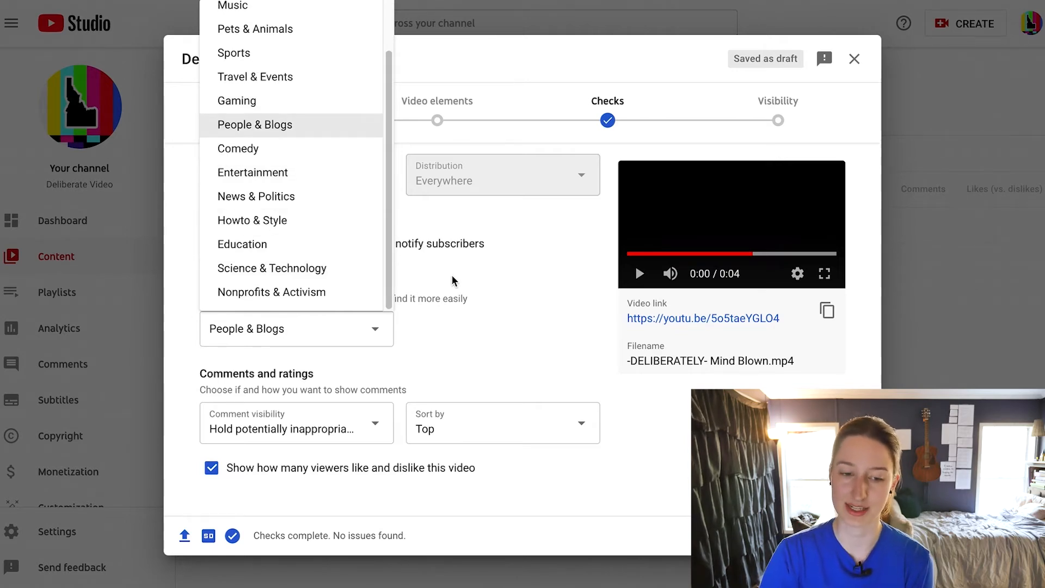
{"action": "scroll", "coordinate": [343, 243], "scroll_direction": "up", "scroll_amount": 1}
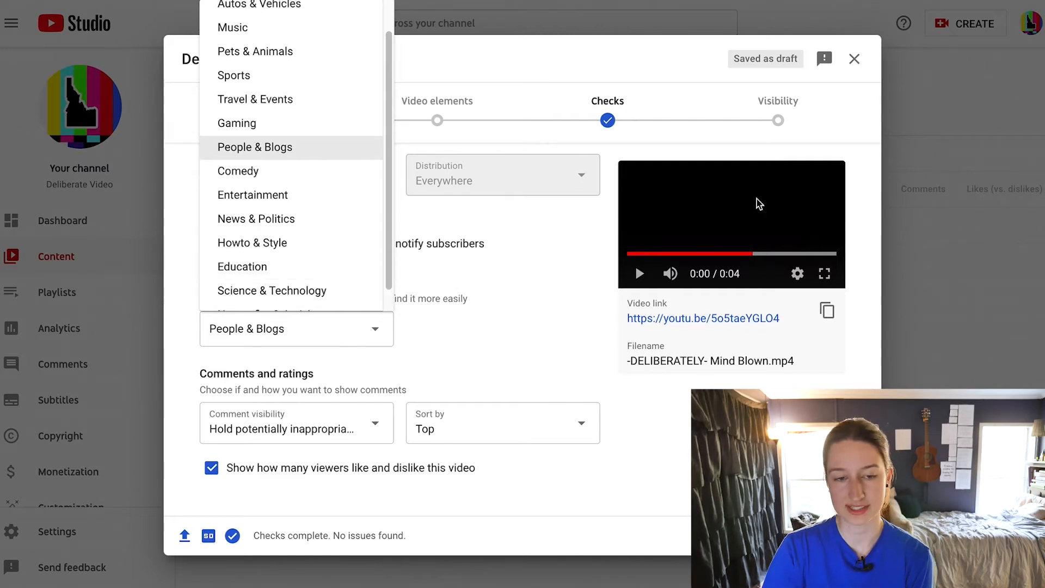
{"action": "scroll", "coordinate": [320, 231], "scroll_direction": "up", "scroll_amount": 1}
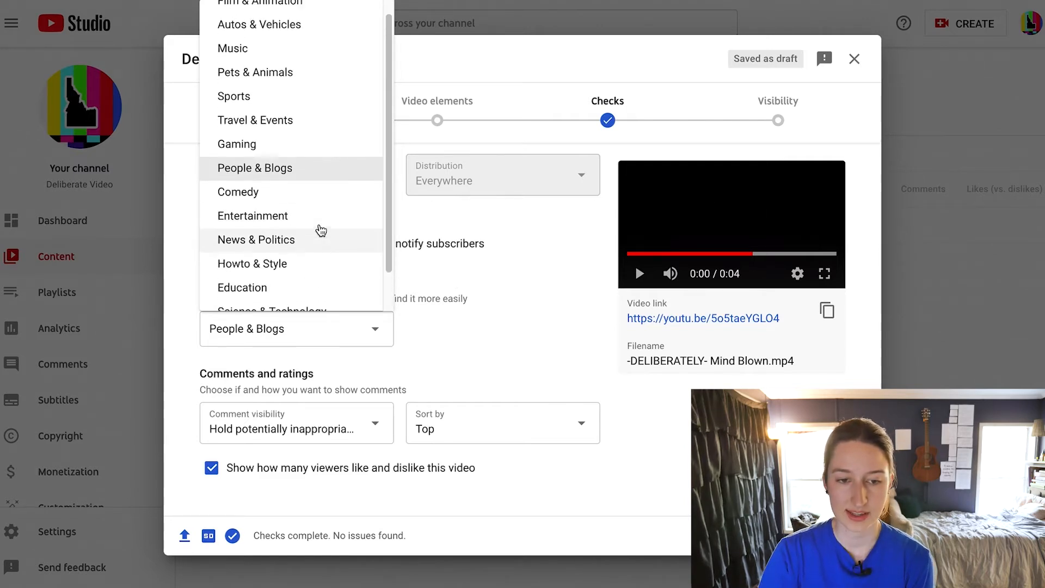
{"action": "scroll", "coordinate": [321, 231], "scroll_direction": "up", "scroll_amount": 1}
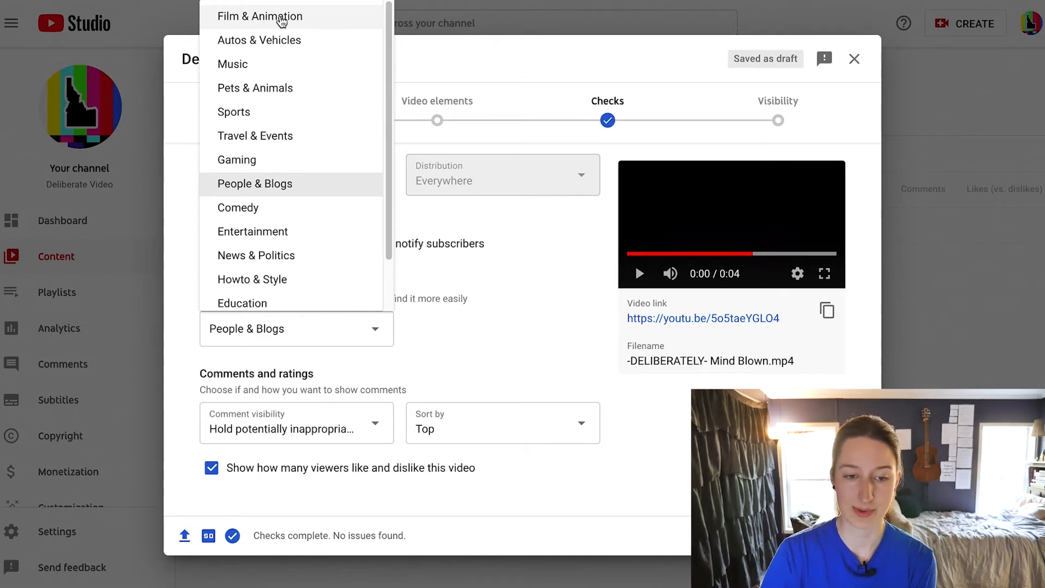
{"action": "scroll", "coordinate": [324, 149], "scroll_direction": "down", "scroll_amount": 2}
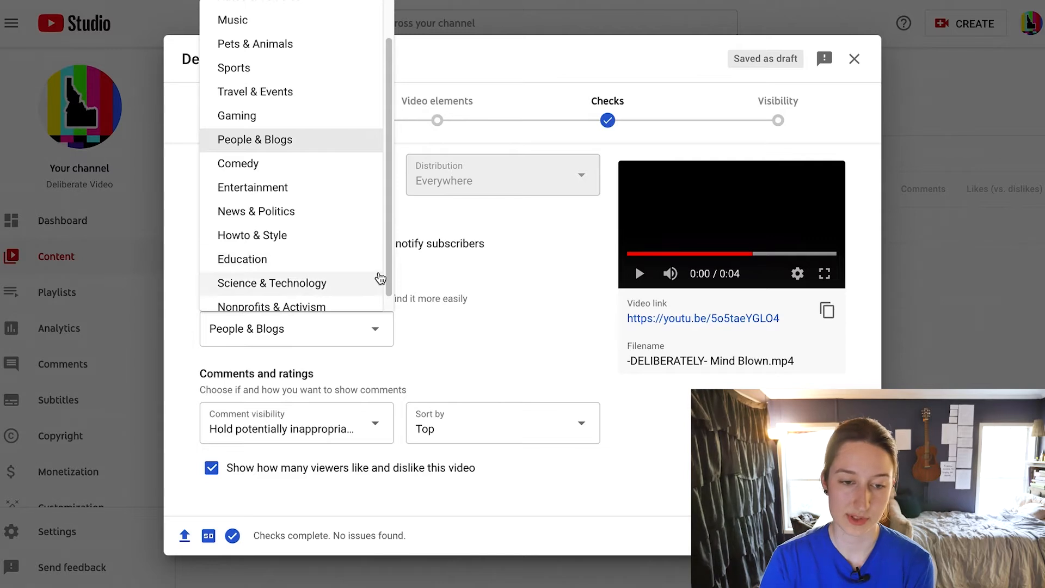
{"action": "scroll", "coordinate": [380, 279], "scroll_direction": "up", "scroll_amount": 2}
{"action": "left_click", "coordinate": [298, 16]}
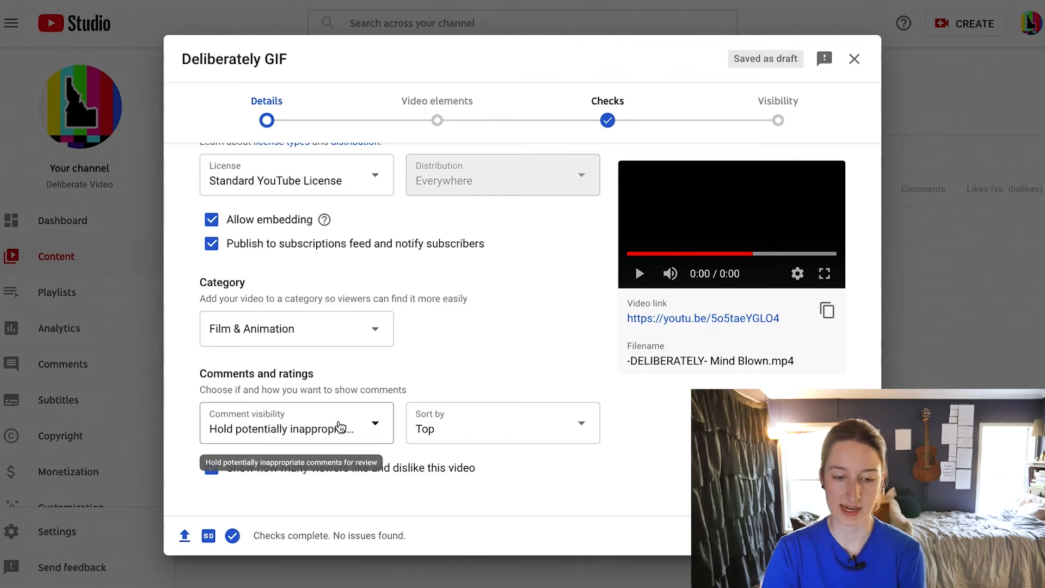
Check the comment visibility choices without changing them, and keep the comments sorted by Top.
{"action": "left_click", "coordinate": [373, 430]}
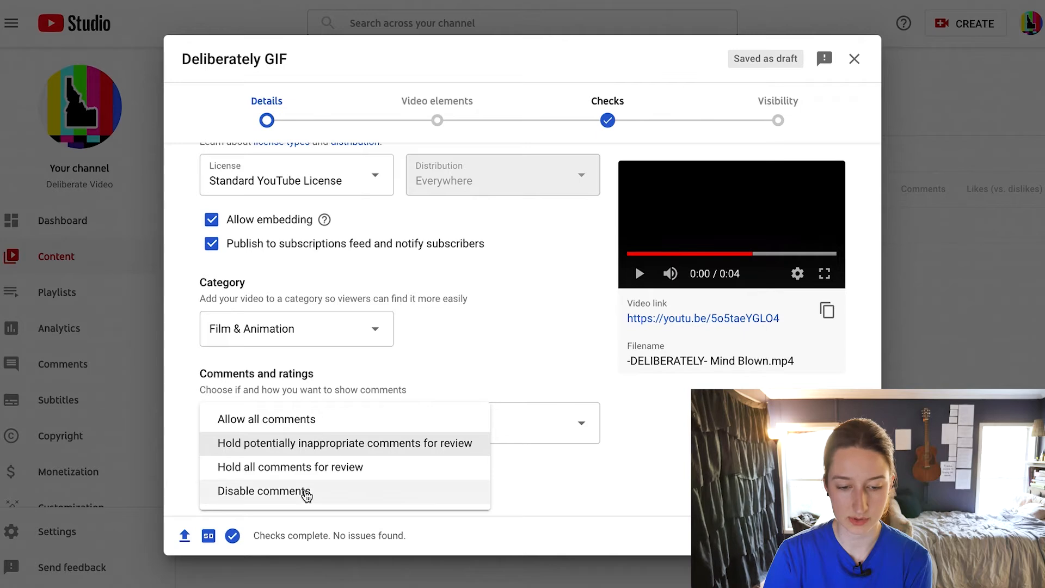
{"action": "left_click", "coordinate": [511, 411]}
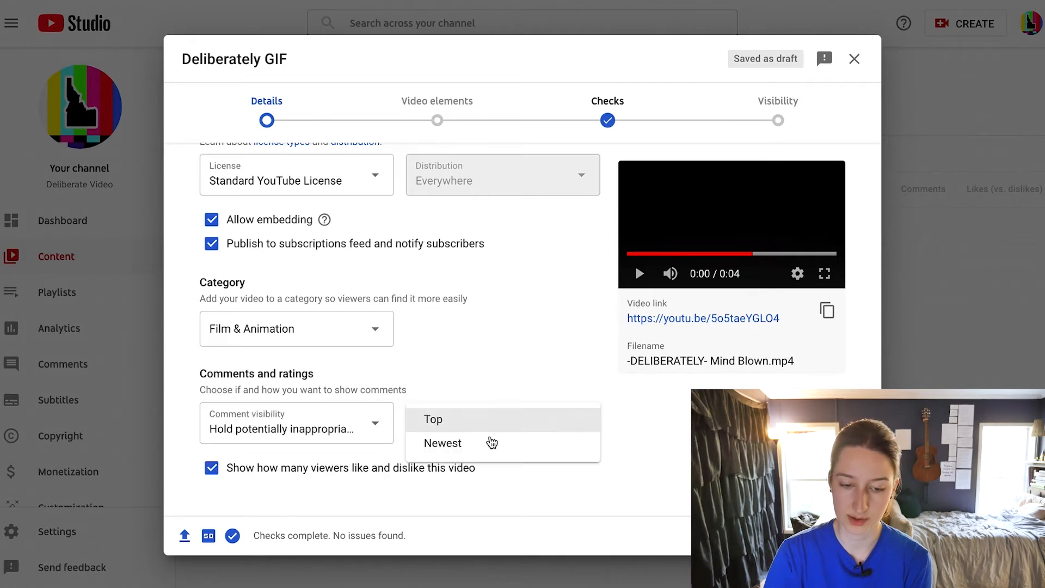
{"action": "left_click", "coordinate": [508, 416]}
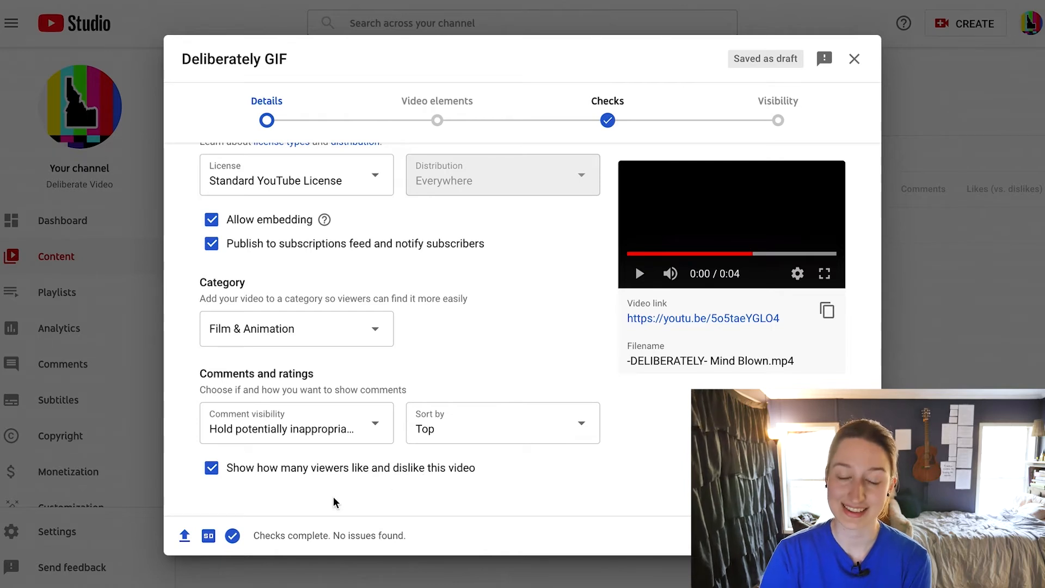
Review all the entered video details from the title down to the ratings, and continue to the video elements stage.
{"action": "scroll", "coordinate": [441, 357], "scroll_direction": "up", "scroll_amount": 10}
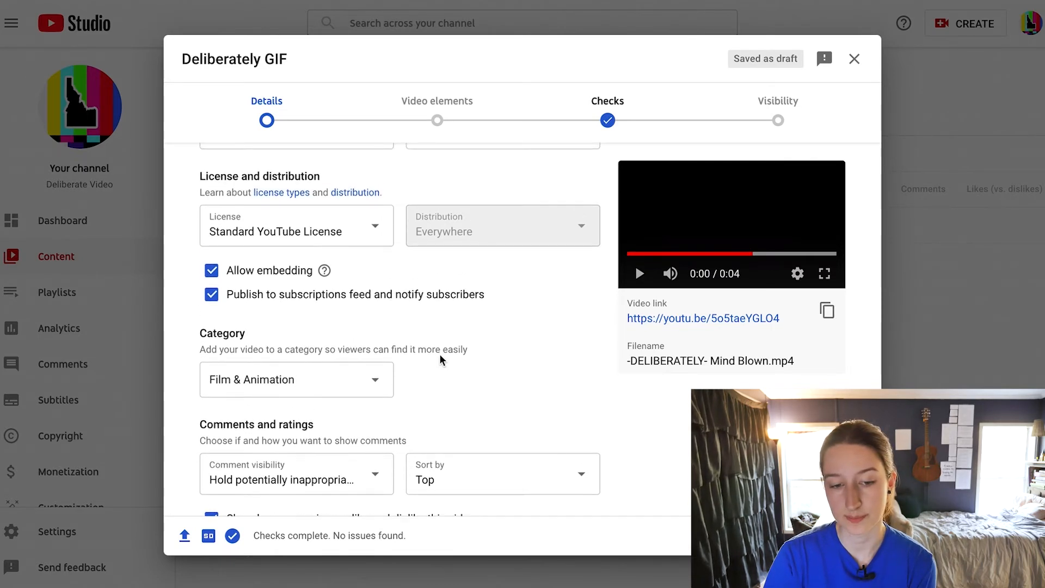
{"action": "scroll", "coordinate": [440, 356], "scroll_direction": "up", "scroll_amount": 8}
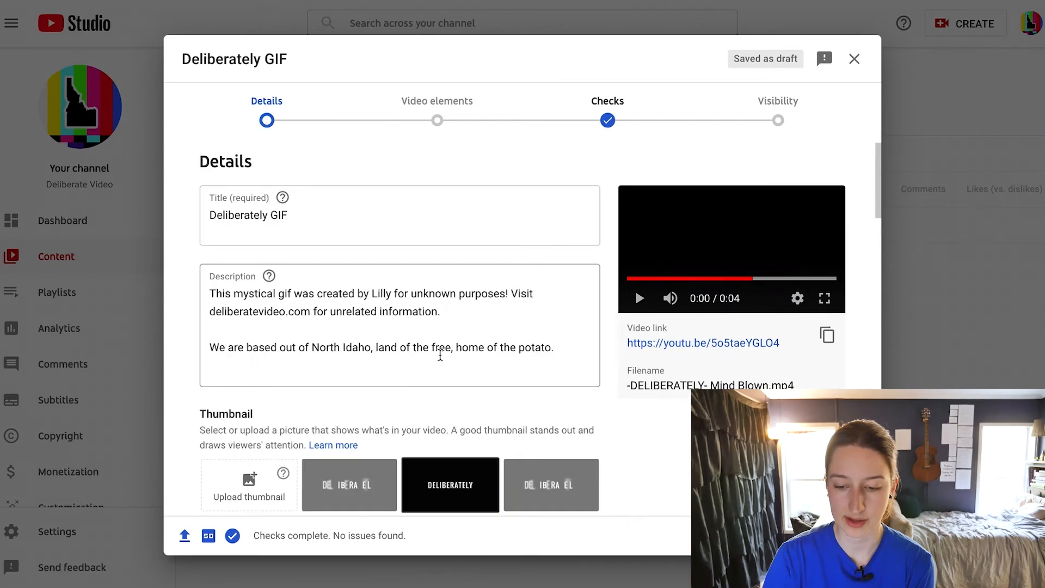
{"action": "scroll", "coordinate": [495, 401], "scroll_direction": "down", "scroll_amount": 12}
{"action": "scroll", "coordinate": [495, 403], "scroll_direction": "up", "scroll_amount": 2}
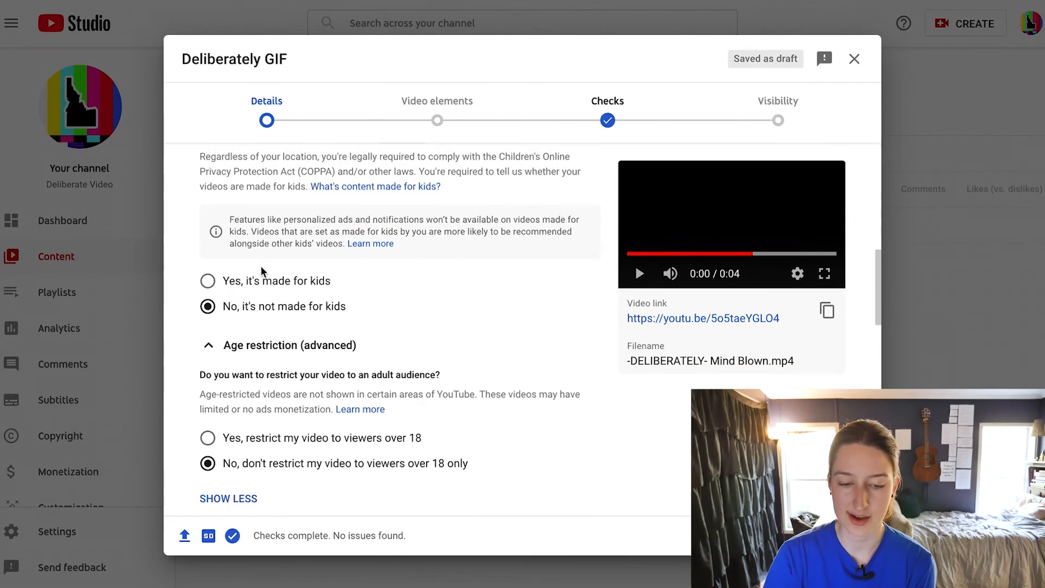
{"action": "scroll", "coordinate": [290, 265], "scroll_direction": "down", "scroll_amount": 6}
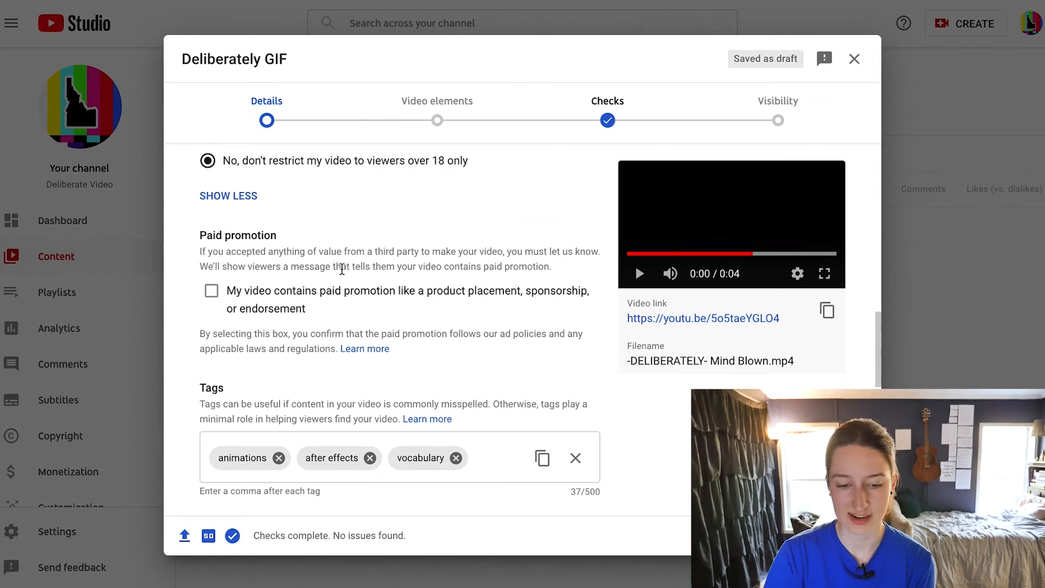
{"action": "scroll", "coordinate": [381, 272], "scroll_direction": "down", "scroll_amount": 12}
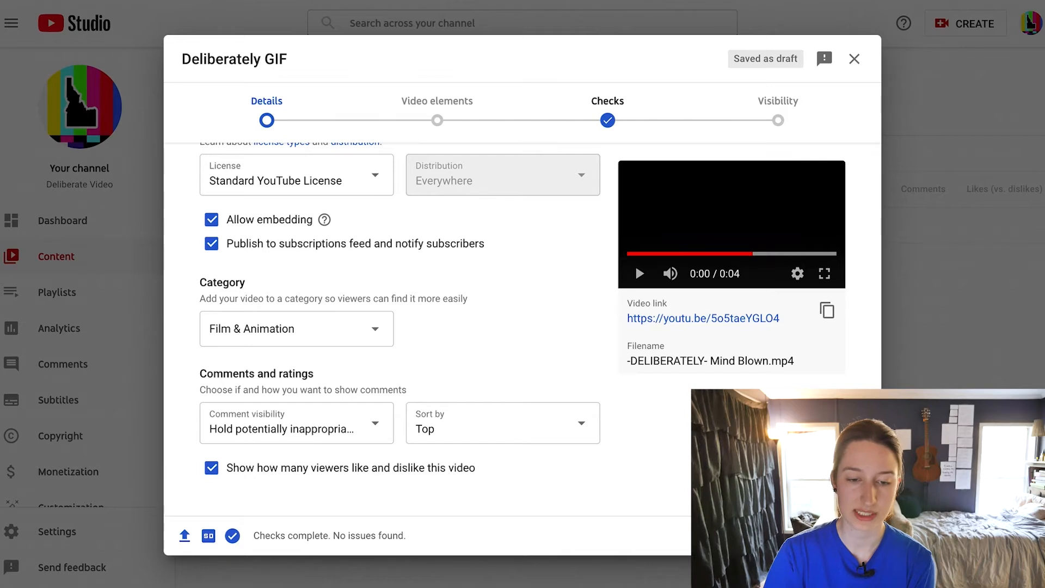
{"action": "left_click", "coordinate": [848, 536]}
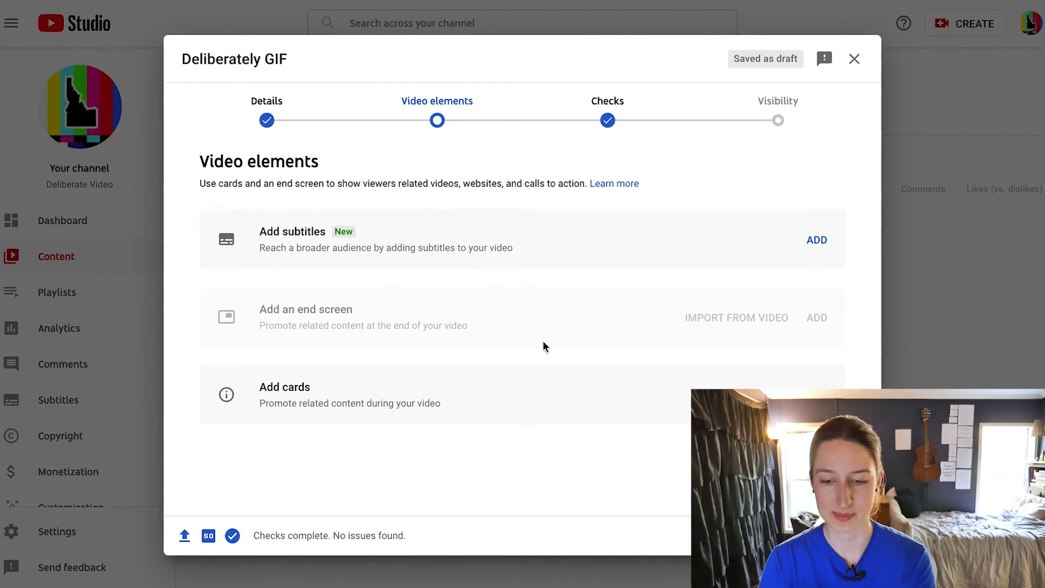
Add a channel card to the video that links to the Deliberate Video channel.
{"action": "mouse_move", "coordinate": [730, 319]}
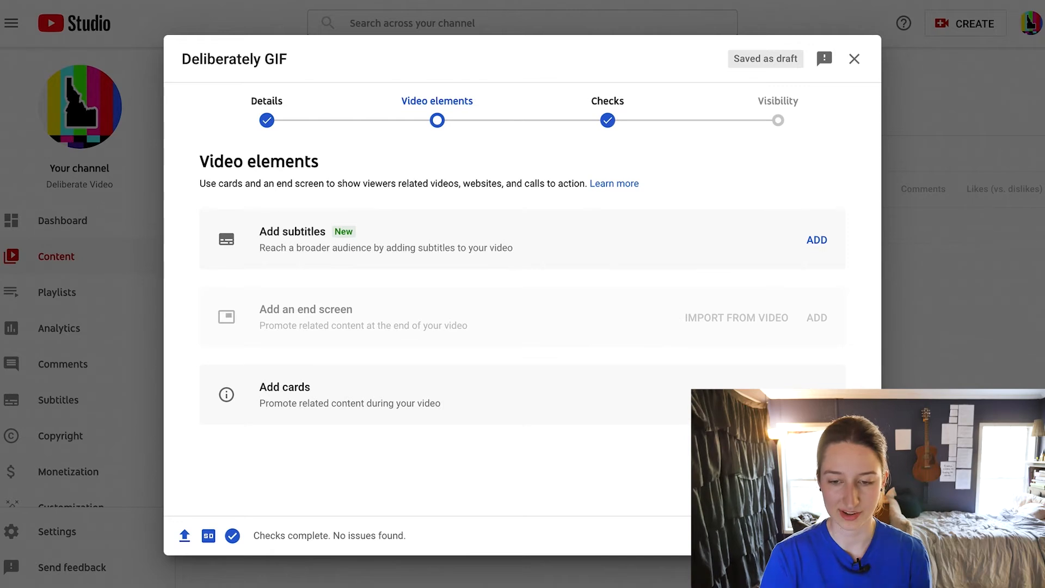
{"action": "left_click", "coordinate": [816, 395]}
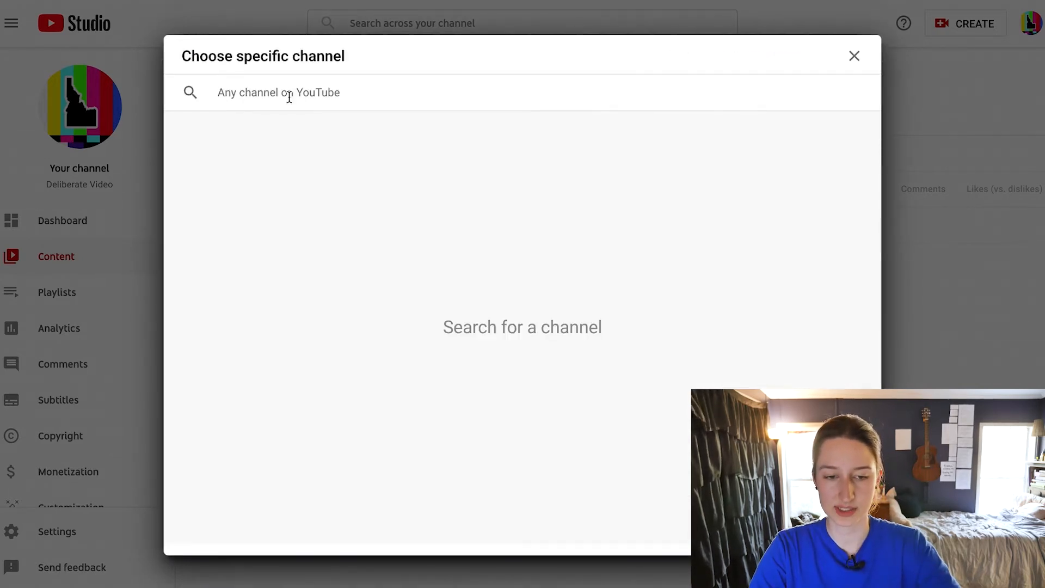
{"action": "left_click", "coordinate": [289, 97]}
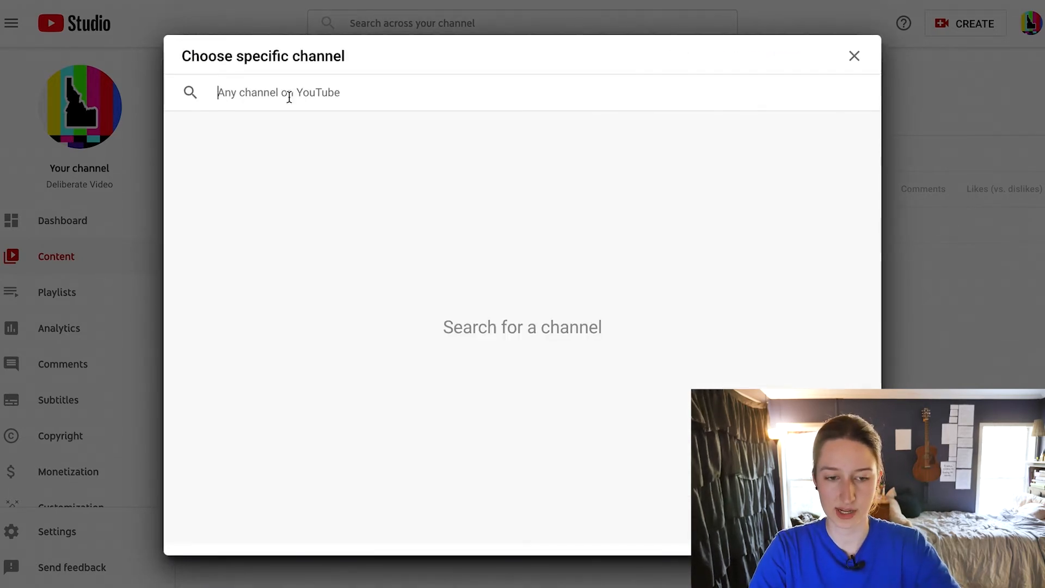
{"action": "type", "text": "deliberate video"}
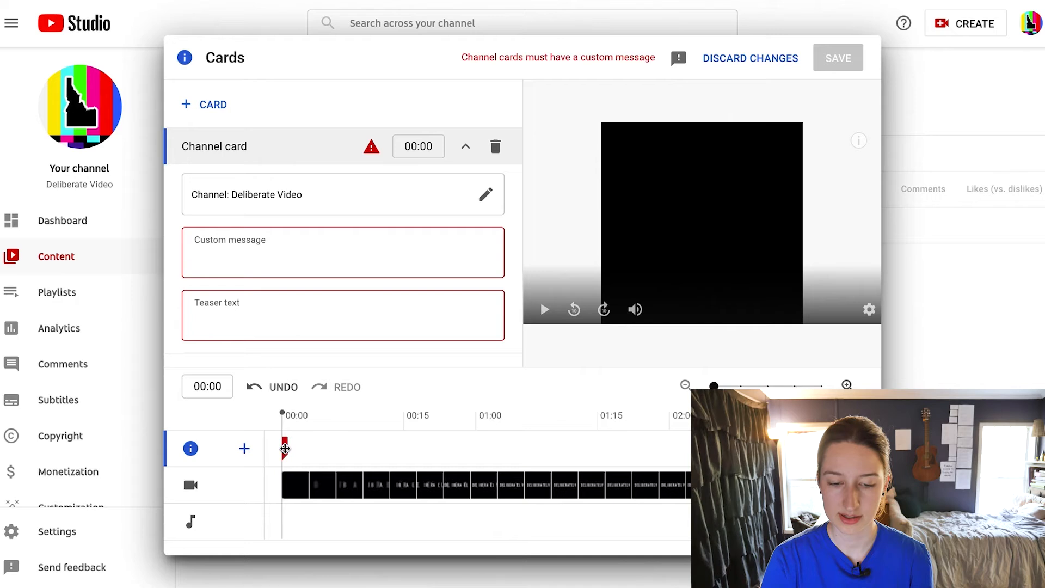
Place the channel card at 02:04 on the timeline and give it the custom message "hi" and teaser text "yo".
{"action": "left_click_drag", "start_coordinate": [285, 448], "coordinate": [366, 448]}
{"action": "left_click_drag", "start_coordinate": [287, 412], "coordinate": [312, 425]}
{"action": "left_click", "coordinate": [545, 311]}
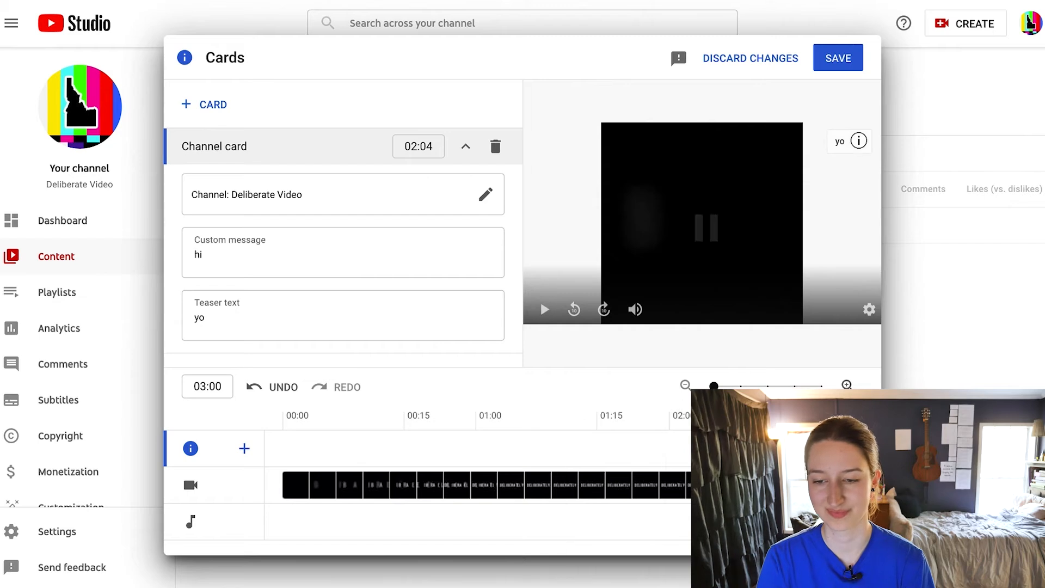
Preview the channel card at 02:05 by expanding it over the video, and close it again.
{"action": "mouse_move", "coordinate": [698, 418]}
{"action": "left_mouse_down"}
{"action": "mouse_move", "coordinate": [718, 418]}
{"action": "mouse_move", "coordinate": [679, 418]}
{"action": "mouse_move", "coordinate": [710, 418]}
{"action": "left_mouse_up"}
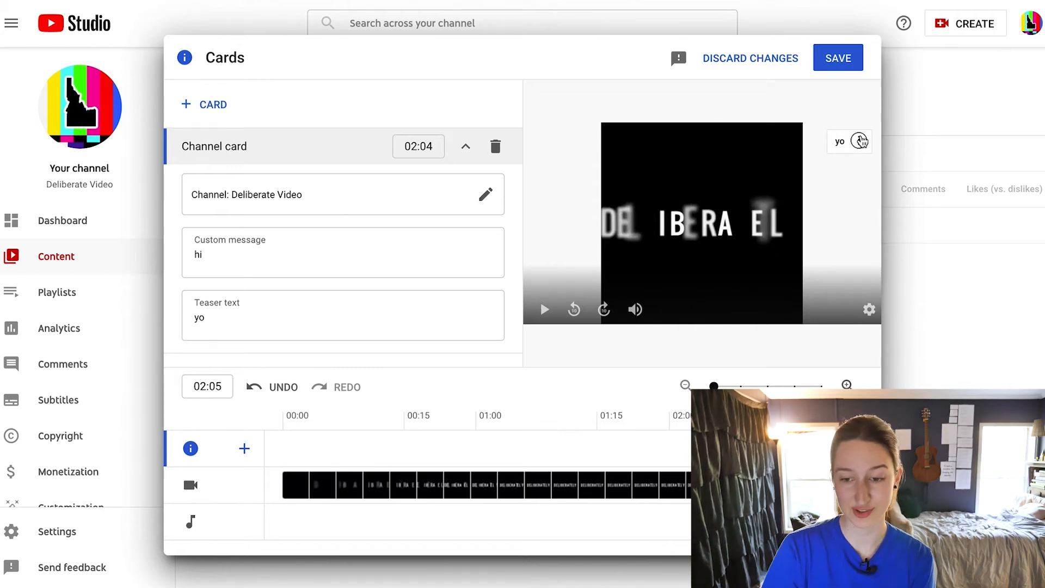
{"action": "left_click", "coordinate": [860, 141]}
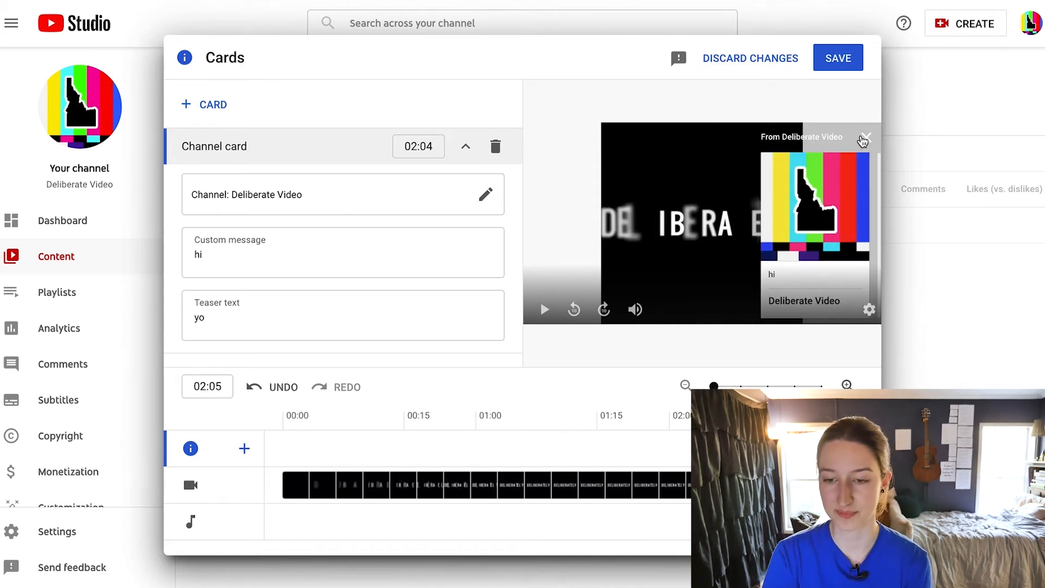
{"action": "left_click", "coordinate": [864, 144]}
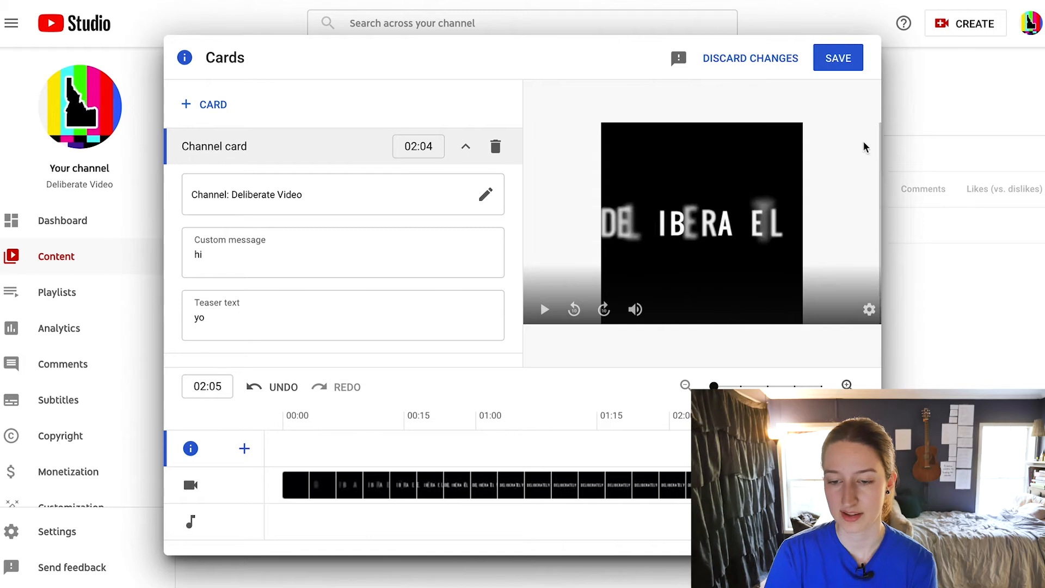
{"action": "scroll", "coordinate": [827, 203], "scroll_direction": "down", "scroll_amount": 1}
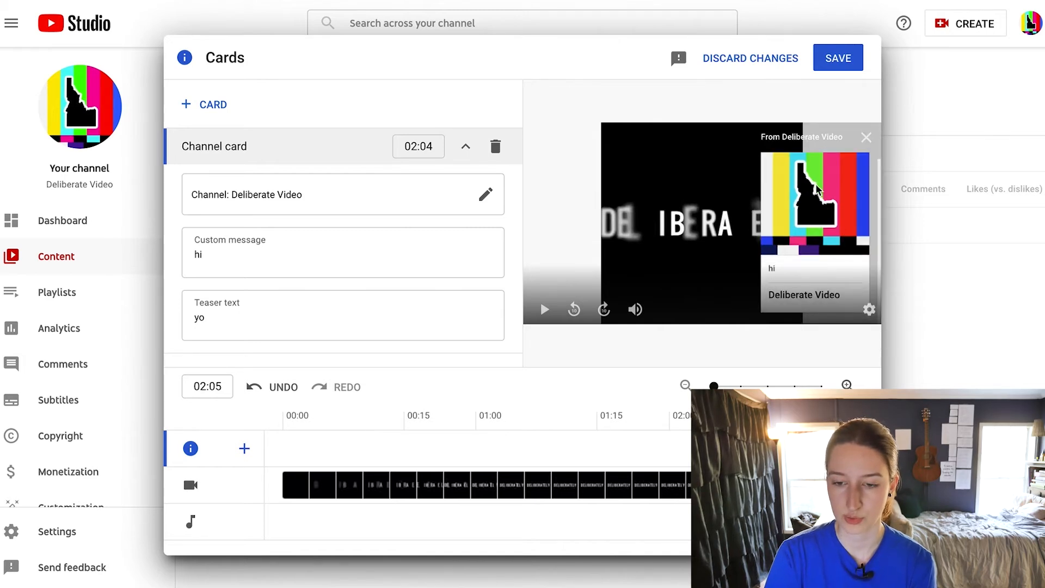
{"action": "scroll", "coordinate": [816, 194], "scroll_direction": "up", "scroll_amount": 1}
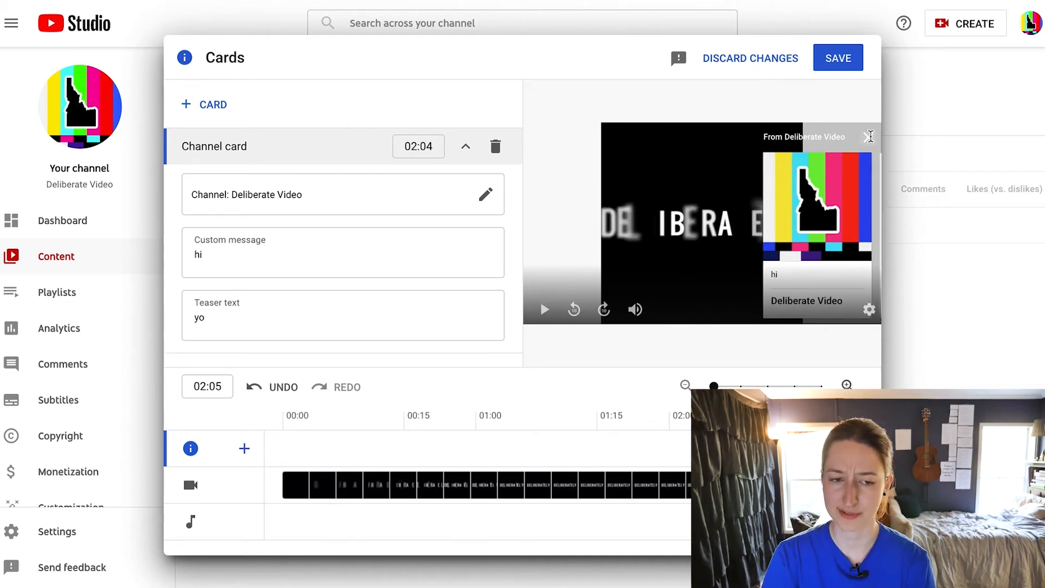
{"action": "left_click", "coordinate": [867, 137]}
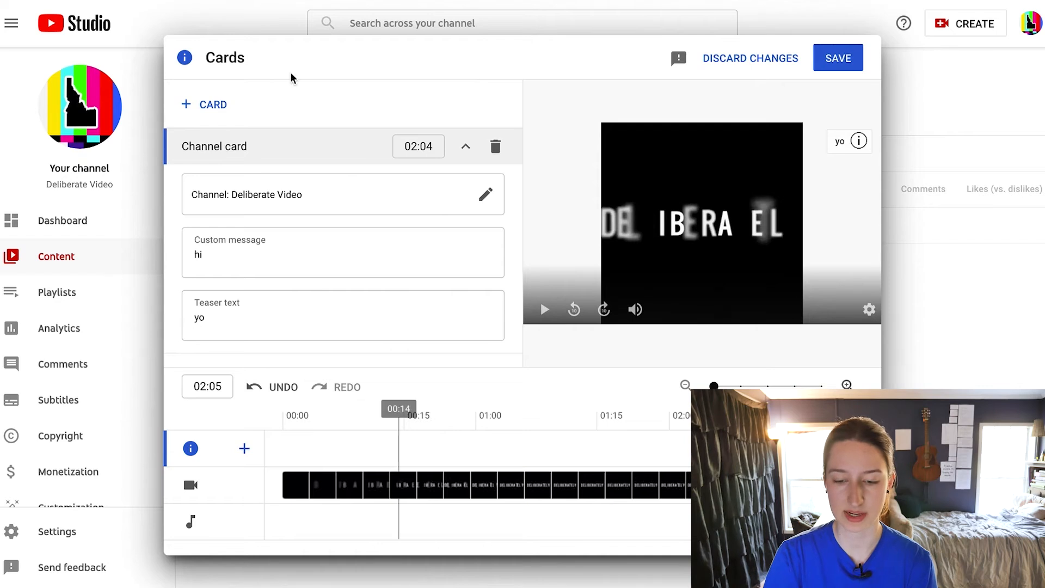
Move the channel card to 01:12 on the timeline, play back its timing and save the card.
{"action": "mouse_move", "coordinate": [665, 434]}
{"action": "left_mouse_down"}
{"action": "mouse_move", "coordinate": [644, 450]}
{"action": "mouse_move", "coordinate": [583, 447]}
{"action": "mouse_move", "coordinate": [542, 414]}
{"action": "left_mouse_up"}
{"action": "key", "text": "space"}
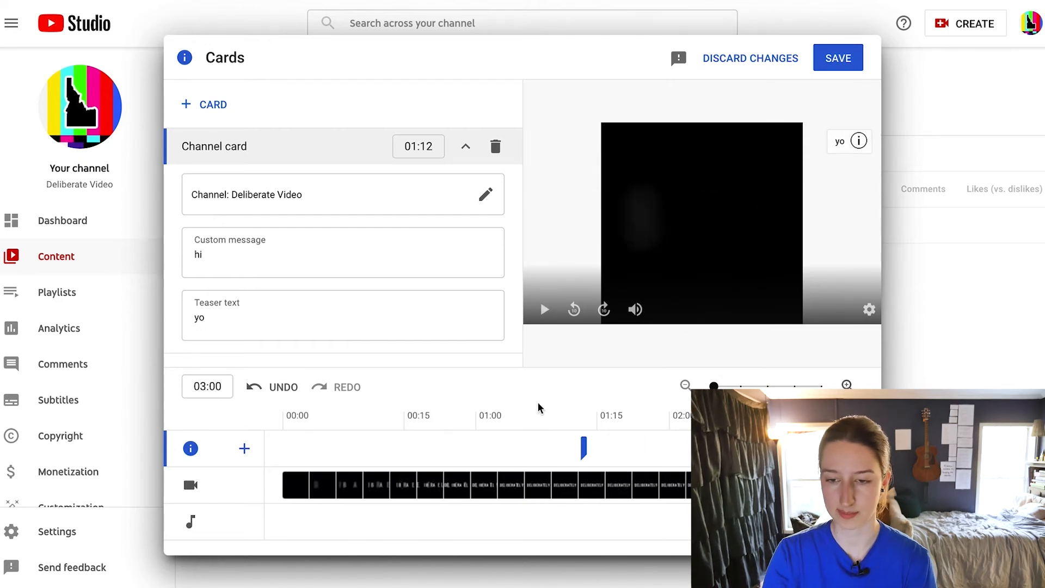
{"action": "left_click", "coordinate": [518, 414]}
{"action": "key", "text": "space"}
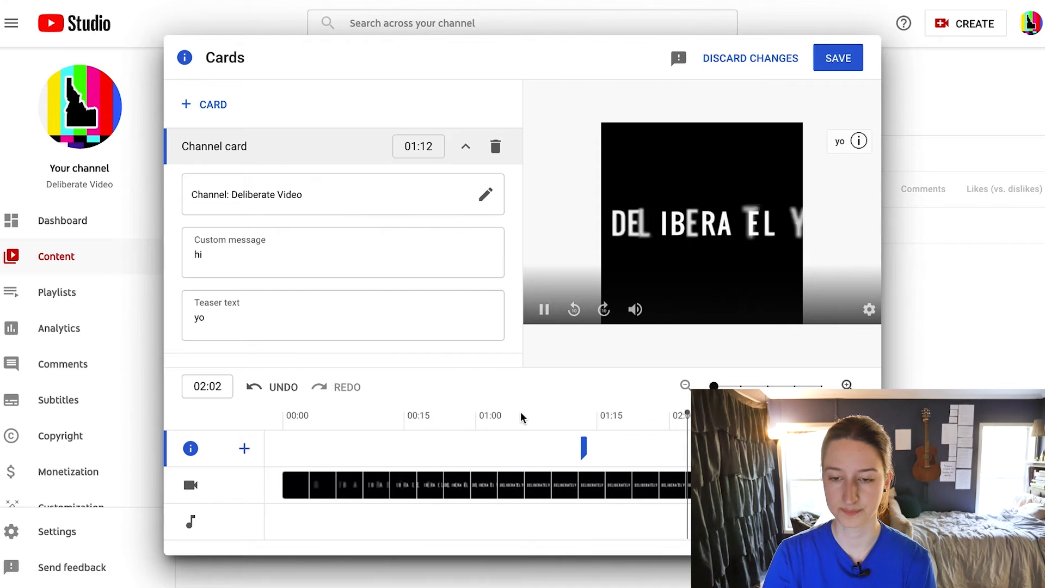
{"action": "key", "text": "space"}
{"action": "left_click", "coordinate": [841, 61]}
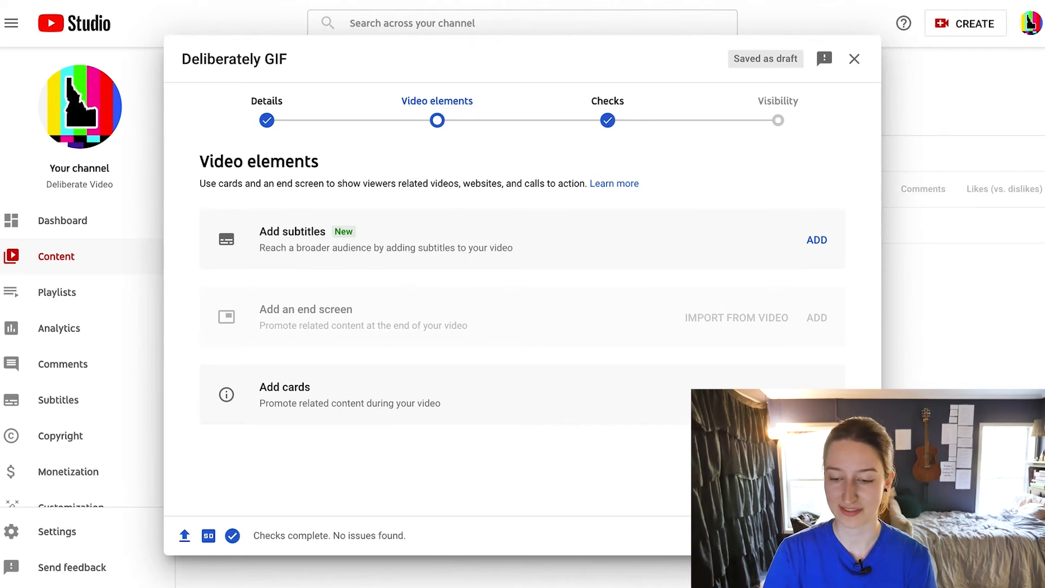
Continue to the Visibility stage of the upload and look over the publishing options.
{"action": "left_click", "coordinate": [841, 536]}
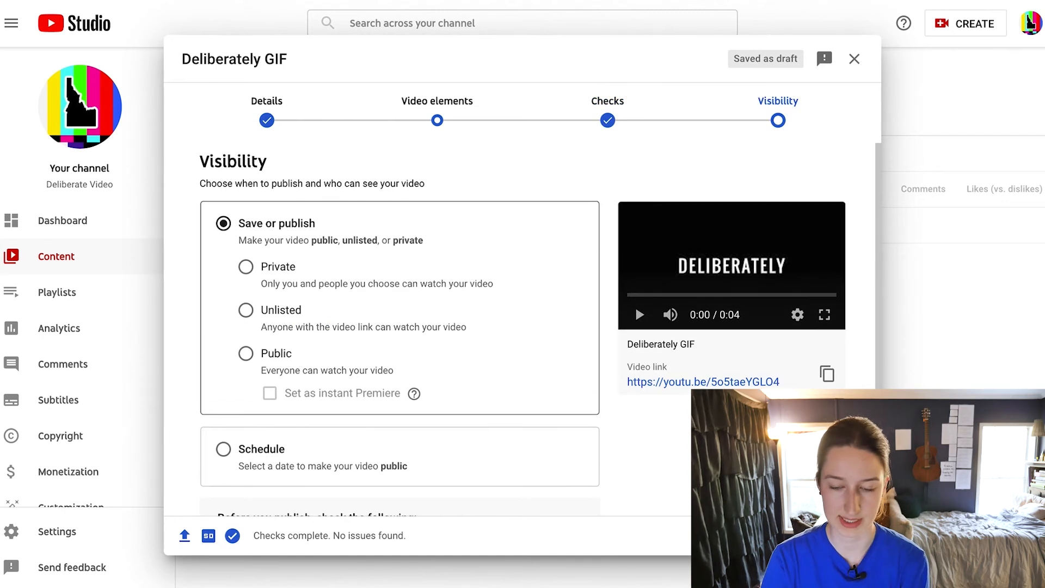
{"action": "scroll", "coordinate": [238, 246], "scroll_direction": "down", "scroll_amount": 1}
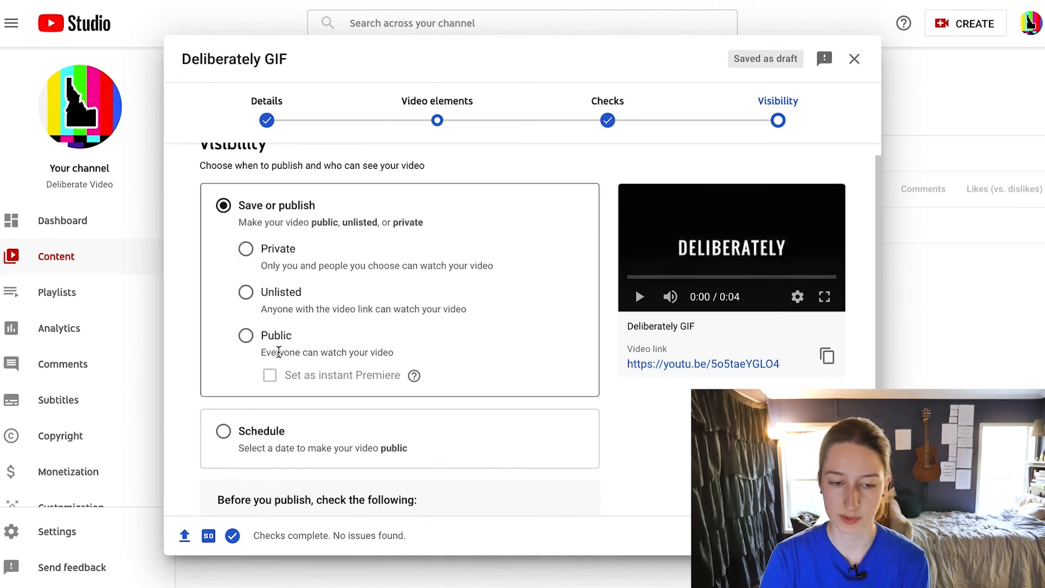
{"action": "scroll", "coordinate": [224, 245], "scroll_direction": "up", "scroll_amount": 1}
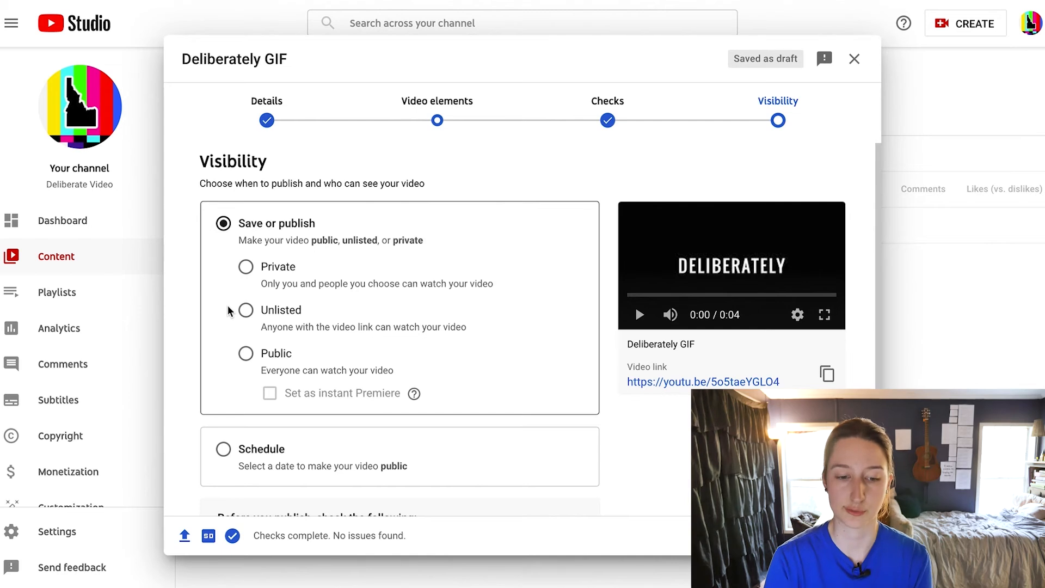
Try Public visibility for the video, turning the instant Premiere option on and off again.
{"action": "left_click", "coordinate": [246, 354]}
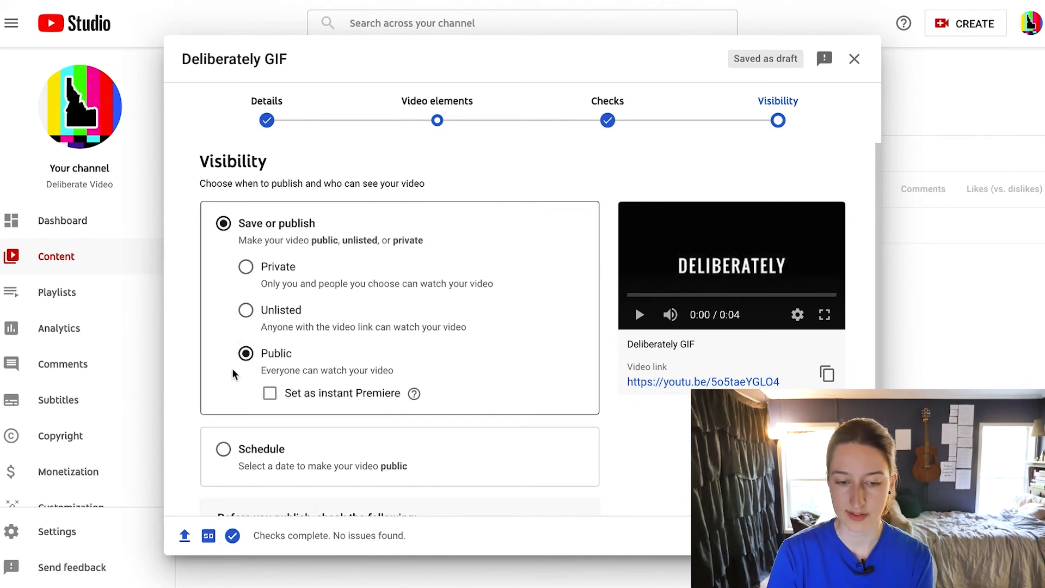
{"action": "scroll", "coordinate": [239, 370], "scroll_direction": "down", "scroll_amount": 1}
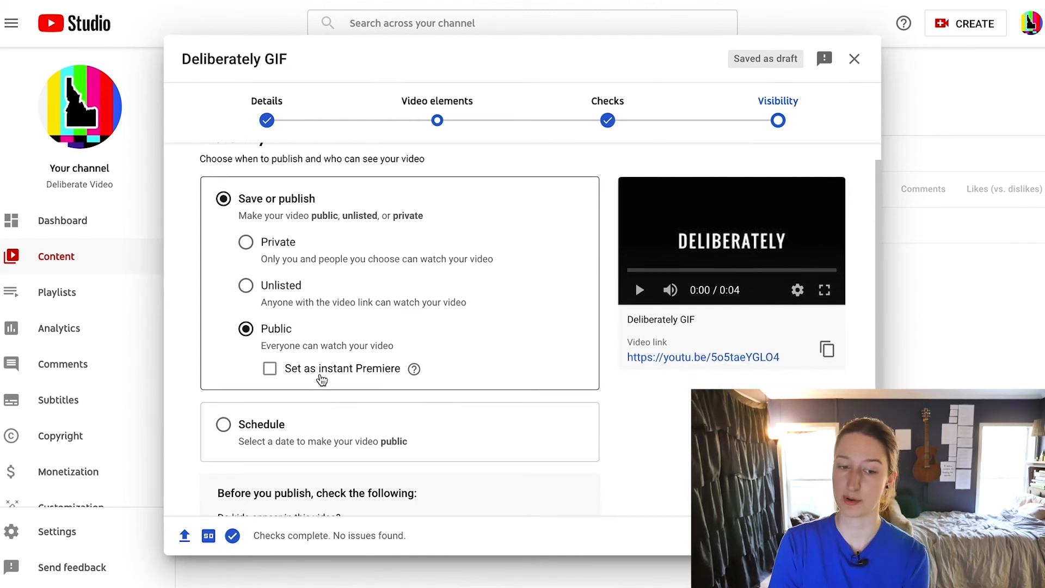
{"action": "left_click", "coordinate": [270, 369]}
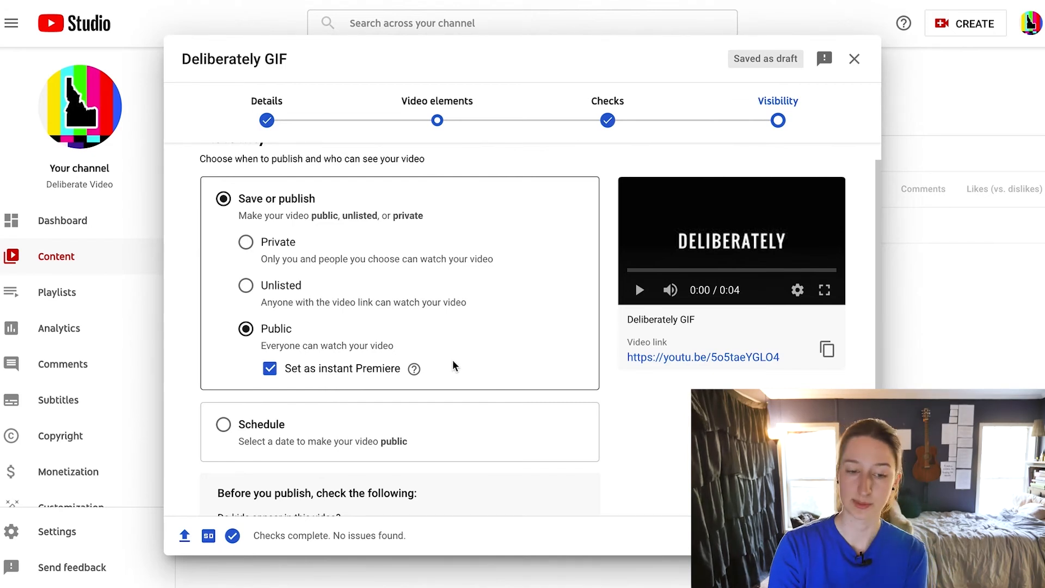
{"action": "scroll", "coordinate": [501, 329], "scroll_direction": "down", "scroll_amount": 1}
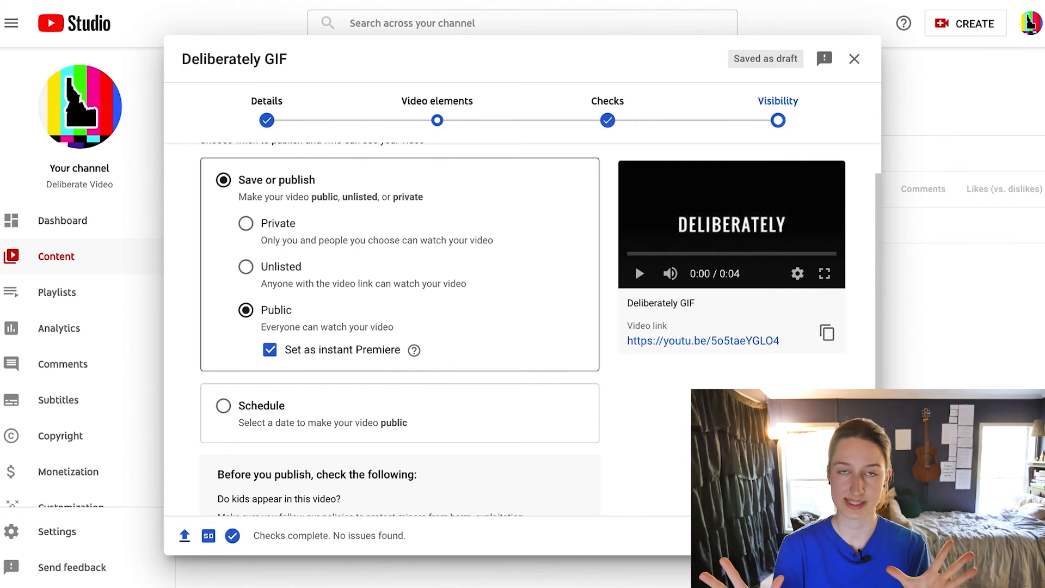
{"action": "scroll", "coordinate": [531, 308], "scroll_direction": "down", "scroll_amount": 1}
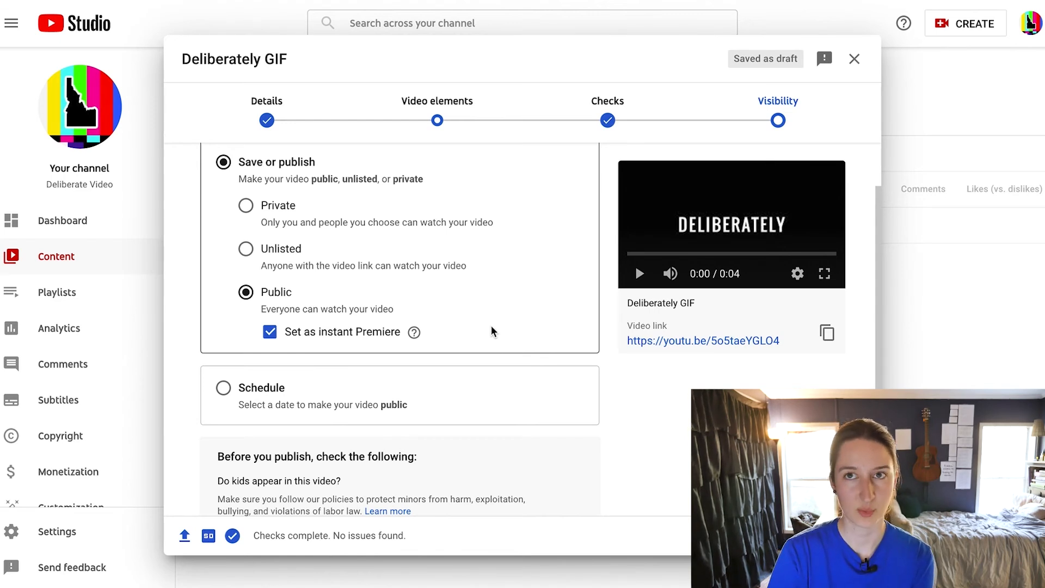
{"action": "left_click", "coordinate": [271, 334]}
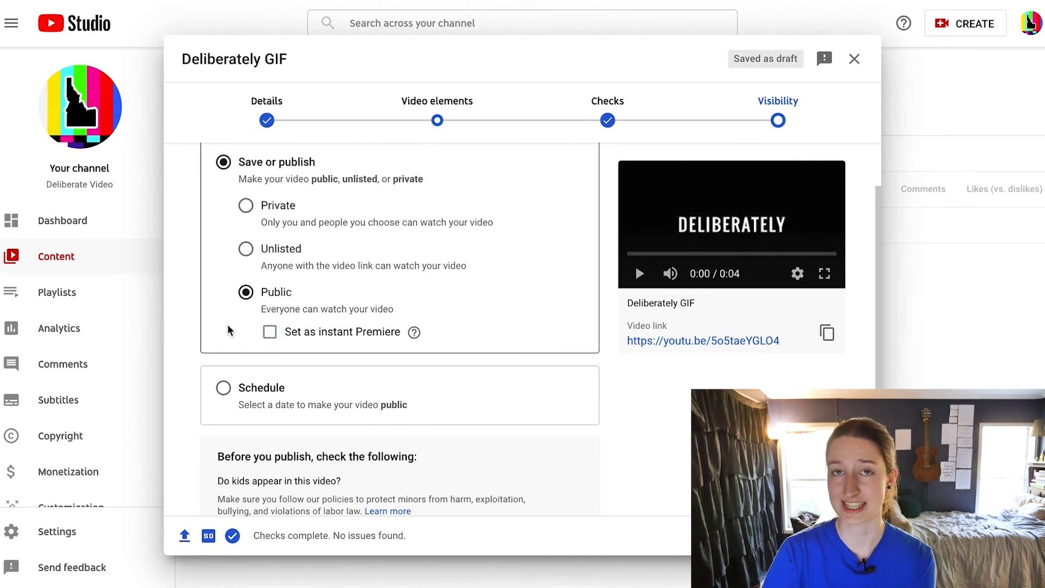
Try scheduling the video's publication, viewing the date calendar and the remaining schedule options.
{"action": "scroll", "coordinate": [230, 329], "scroll_direction": "down", "scroll_amount": 1}
{"action": "left_click", "coordinate": [223, 369]}
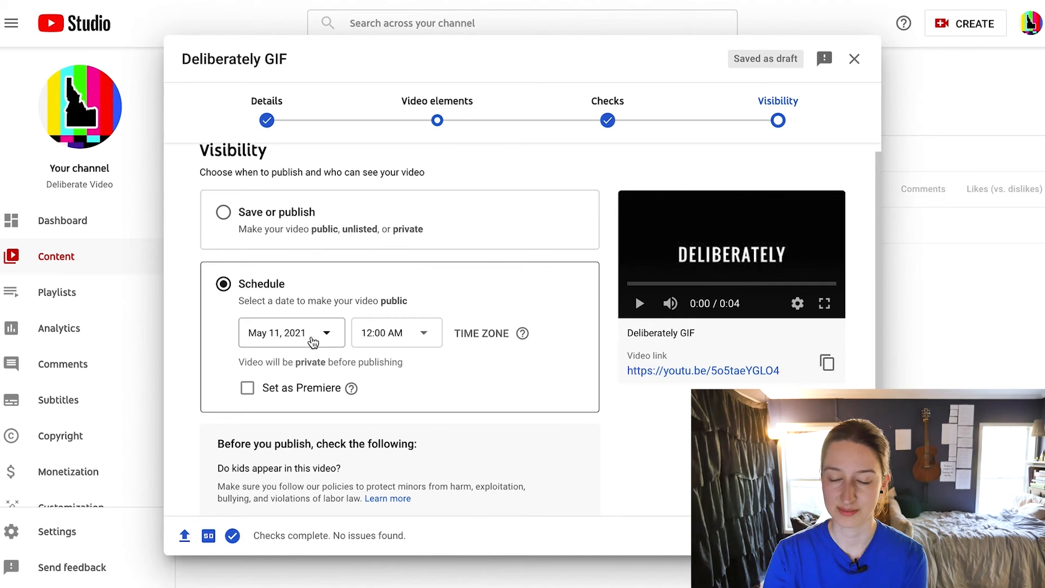
{"action": "left_click", "coordinate": [313, 340]}
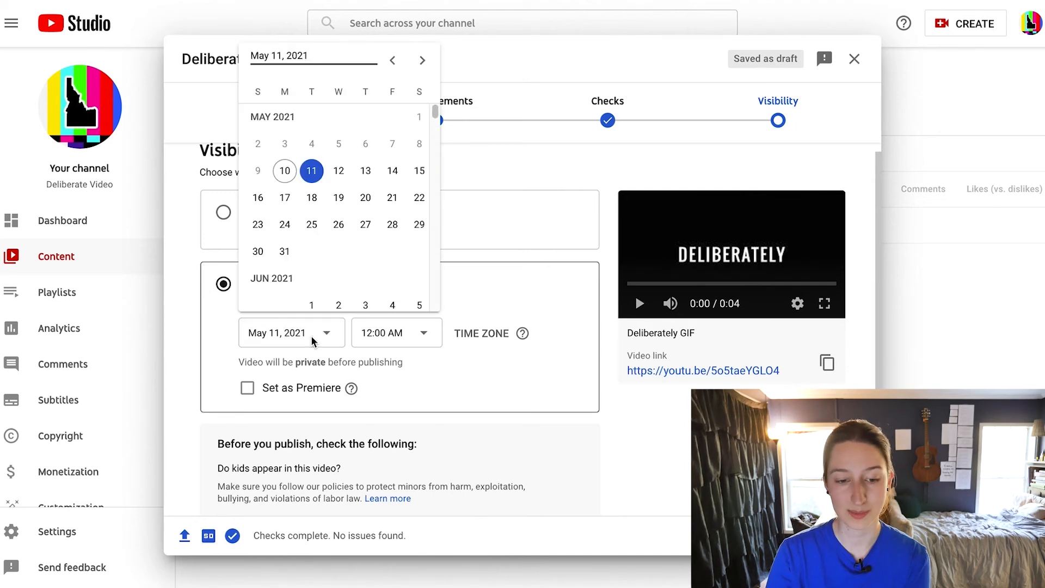
{"action": "left_click", "coordinate": [325, 336]}
{"action": "left_click", "coordinate": [326, 336]}
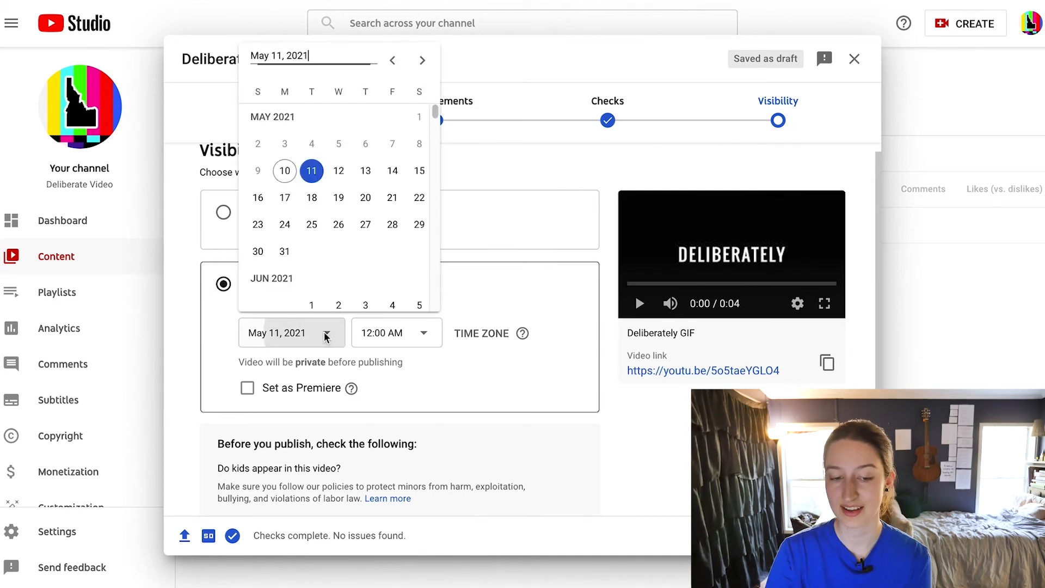
{"action": "left_click", "coordinate": [328, 337]}
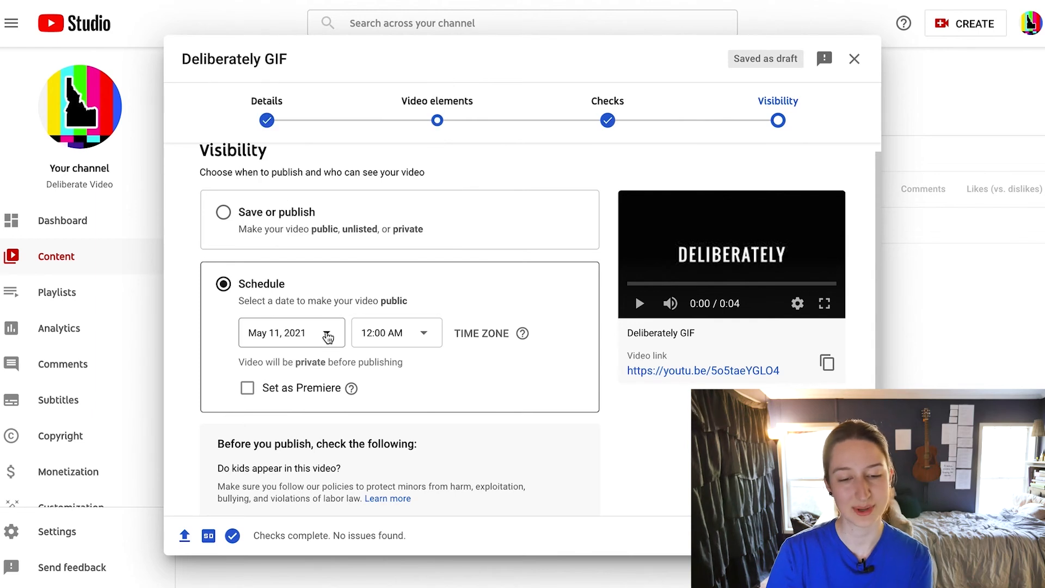
{"action": "left_click", "coordinate": [327, 339]}
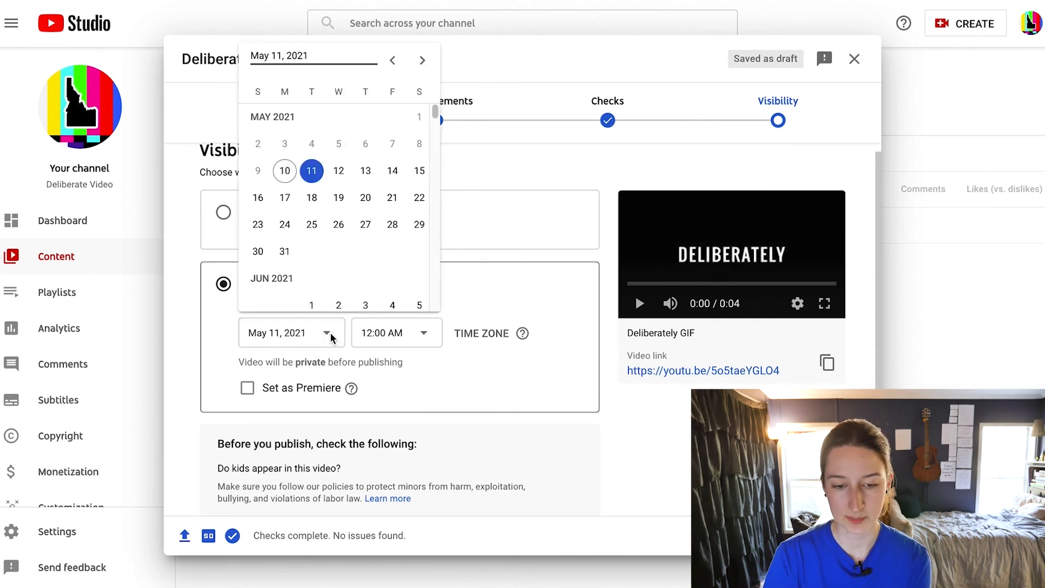
{"action": "left_click", "coordinate": [327, 339]}
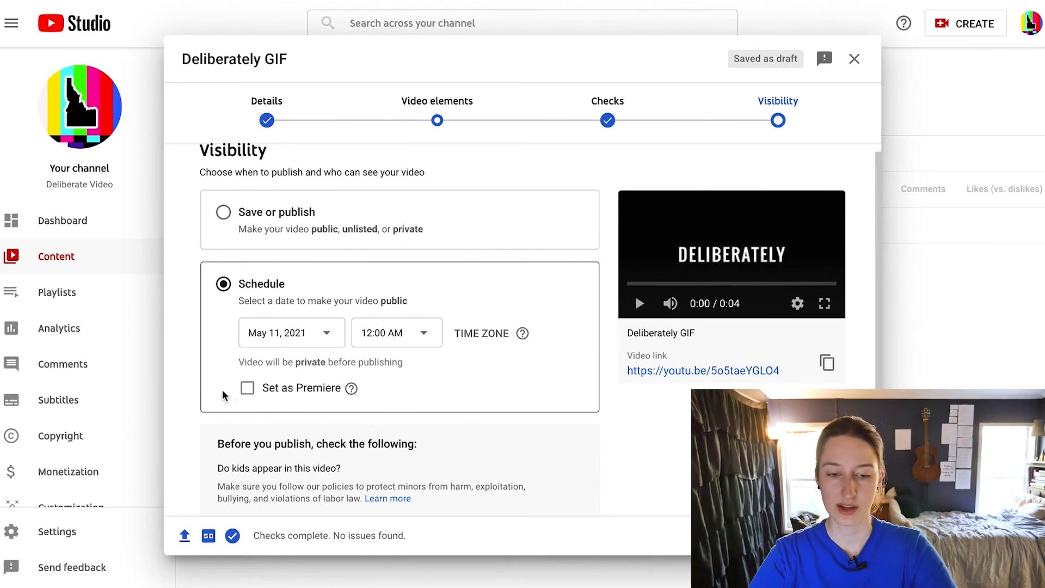
{"action": "scroll", "coordinate": [223, 395], "scroll_direction": "down", "scroll_amount": 2}
{"action": "scroll", "coordinate": [223, 394], "scroll_direction": "down", "scroll_amount": 1}
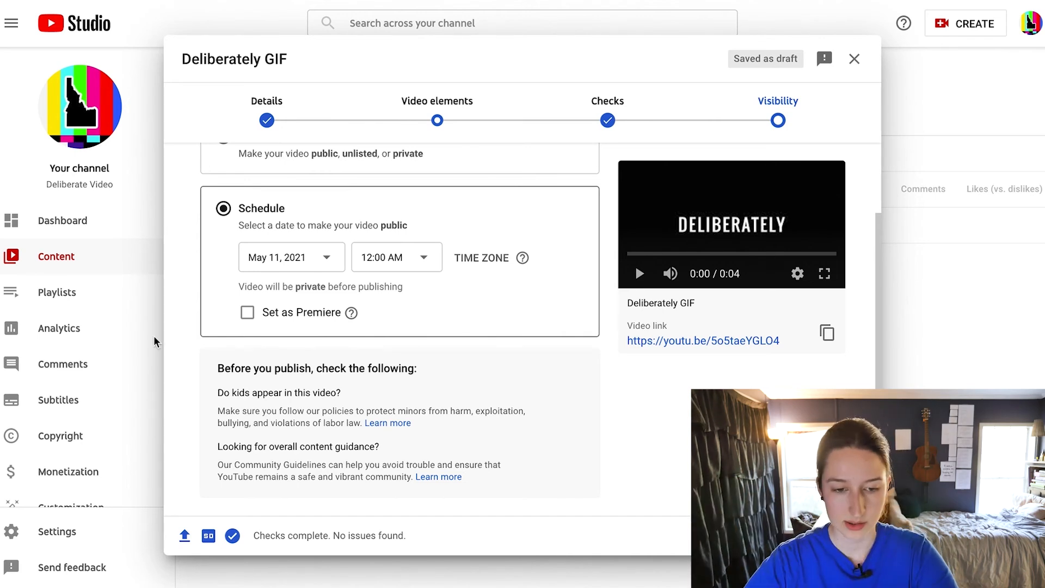
Return to Save or publish and set the video's visibility to Unlisted.
{"action": "scroll", "coordinate": [294, 261], "scroll_direction": "up", "scroll_amount": 2}
{"action": "left_click", "coordinate": [219, 221]}
{"action": "left_click", "coordinate": [245, 309]}
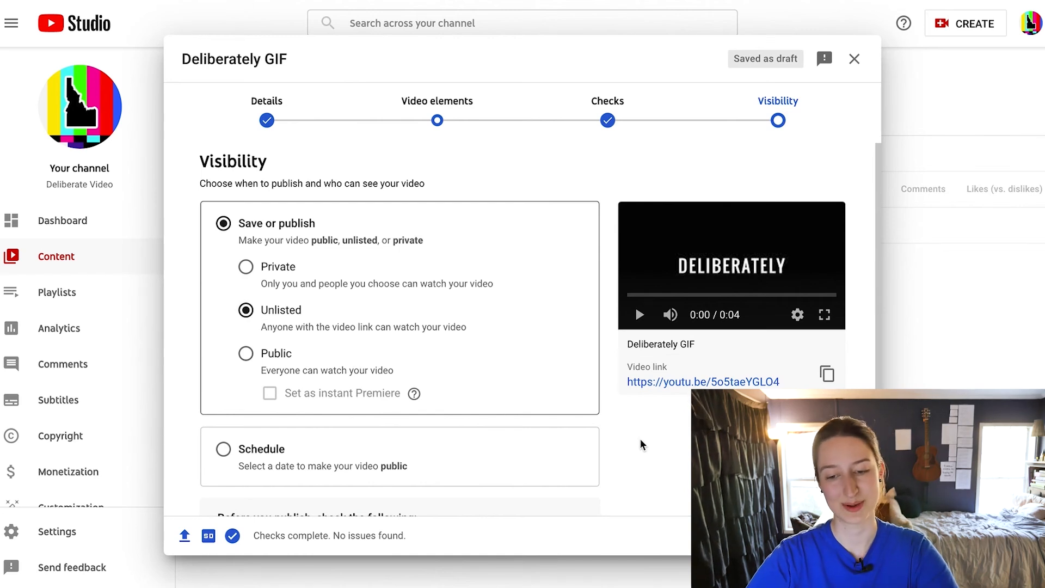
Review the pre-publish checklist on kids in the video and content guidance, and save the video.
{"action": "scroll", "coordinate": [642, 447], "scroll_direction": "down", "scroll_amount": 3}
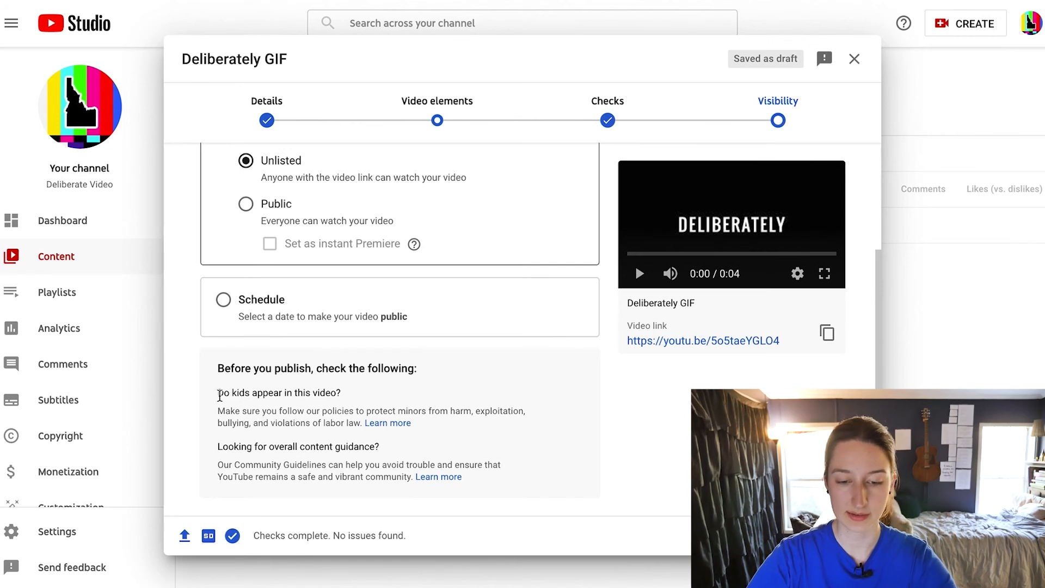
{"action": "scroll", "coordinate": [223, 414], "scroll_direction": "up", "scroll_amount": 3}
{"action": "scroll", "coordinate": [226, 425], "scroll_direction": "down", "scroll_amount": 3}
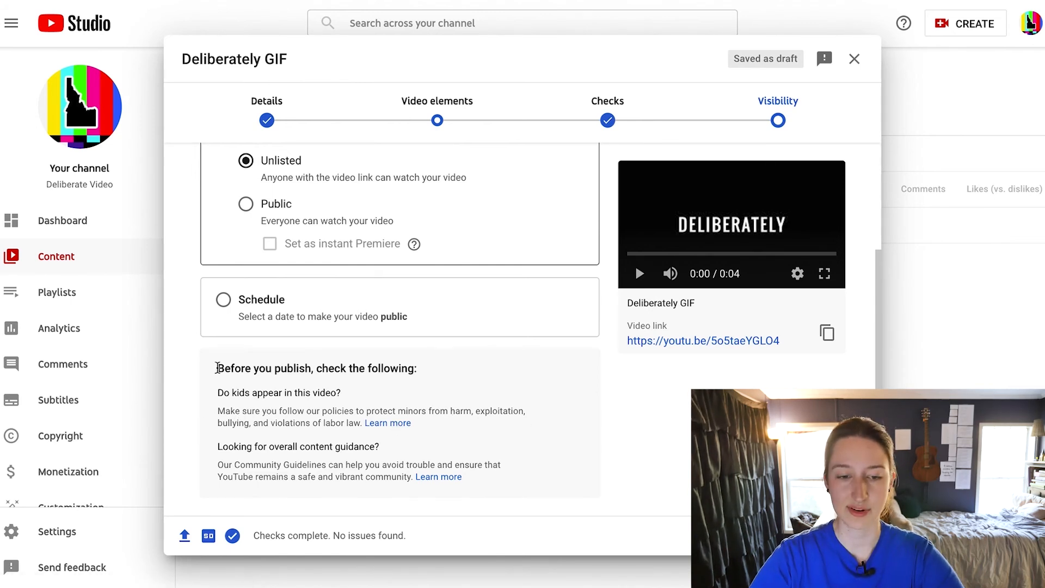
{"action": "left_click_drag", "start_coordinate": [217, 369], "coordinate": [511, 484]}
{"action": "left_click", "coordinate": [636, 443]}
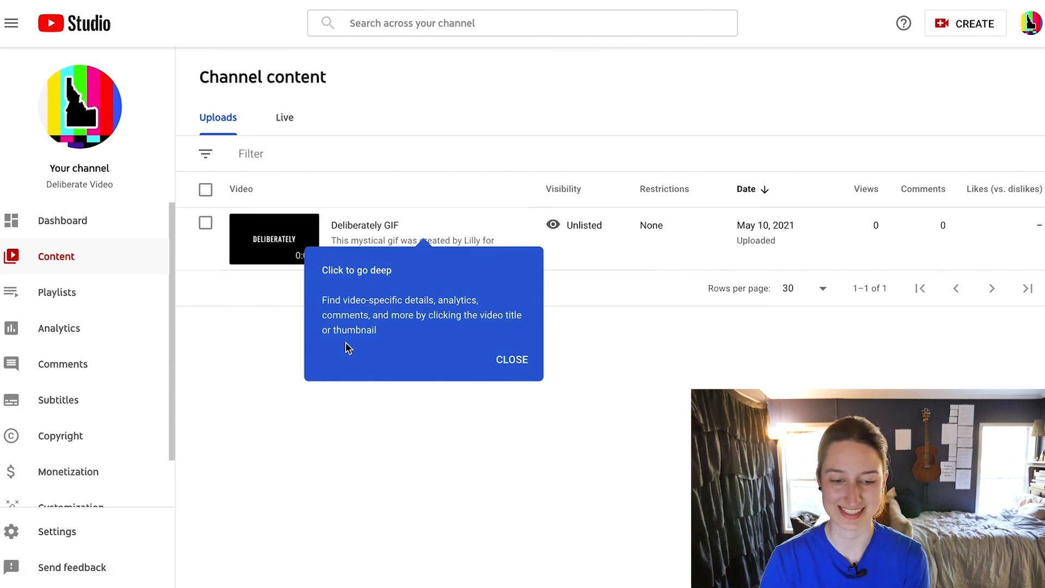
Dismiss the introductory tips, view the details page of Deliberately GIF and return to the channel content list.
{"action": "left_click", "coordinate": [509, 359]}
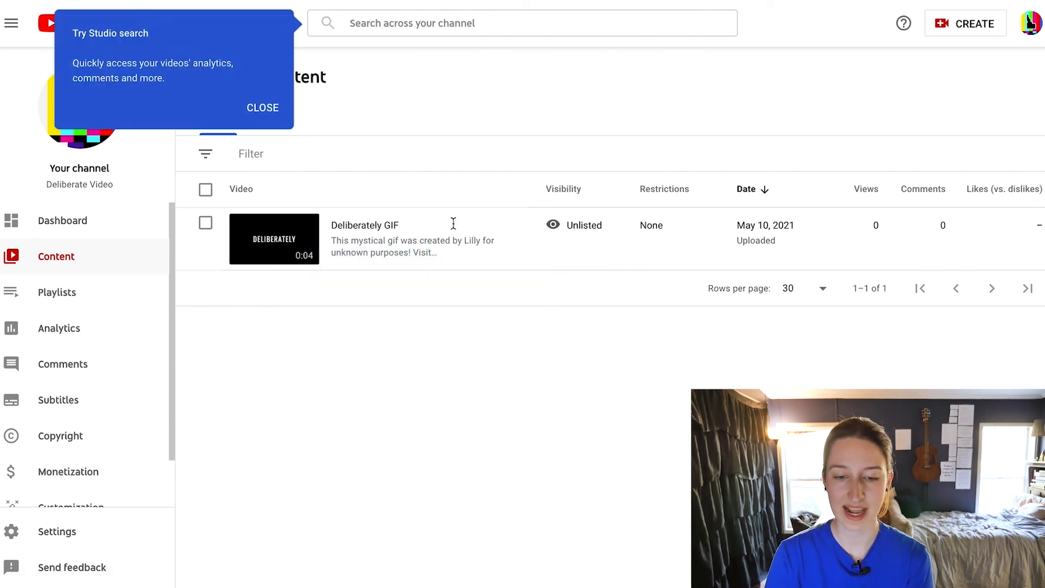
{"action": "left_click", "coordinate": [271, 108]}
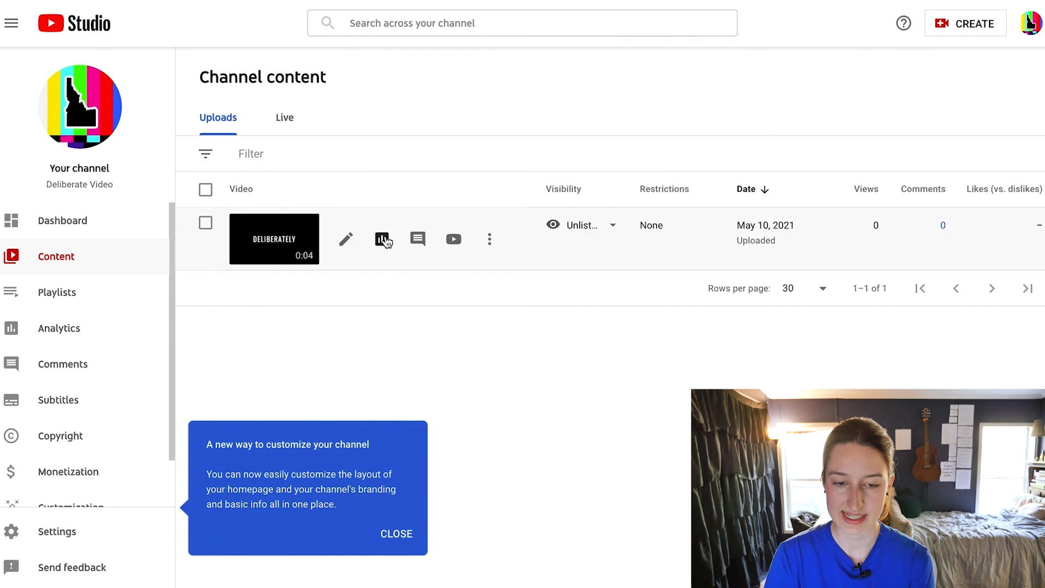
{"action": "left_click", "coordinate": [346, 243]}
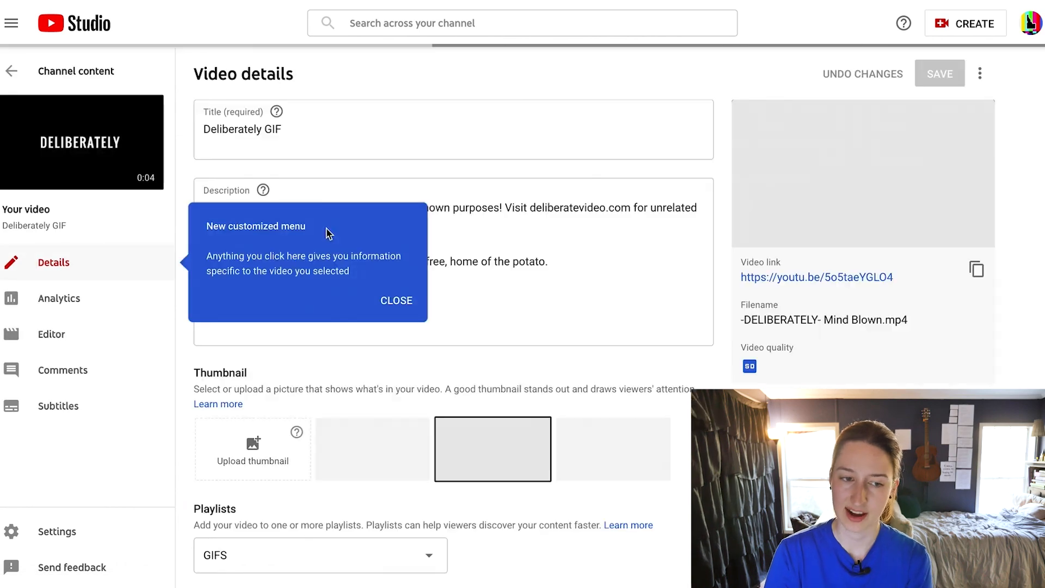
{"action": "left_click", "coordinate": [12, 70]}
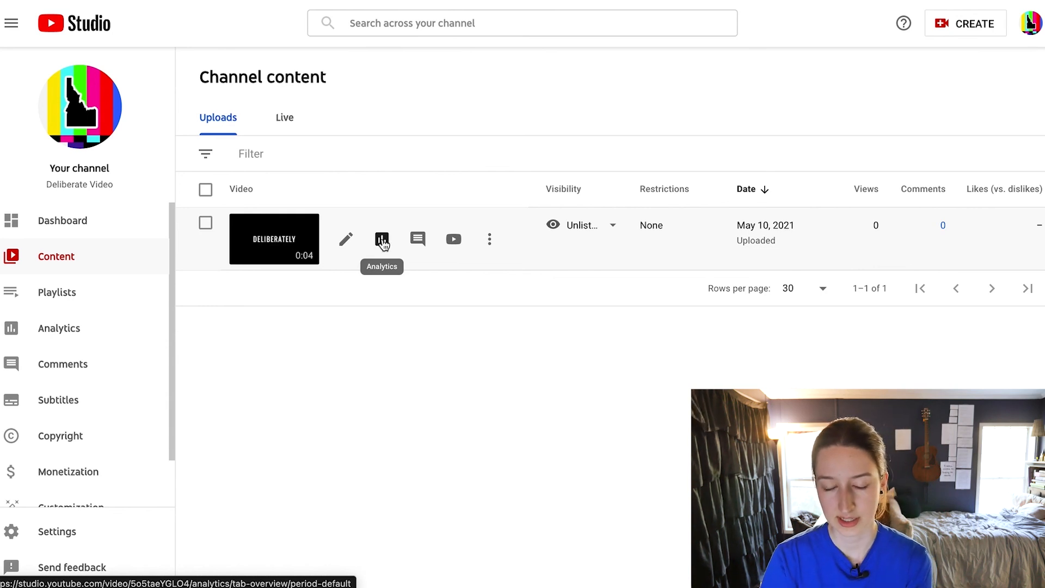
View Deliberately GIF on its YouTube watch page, pausing playback to examine the location tag, visibility label, description and comments area.
{"action": "left_click", "coordinate": [455, 241]}
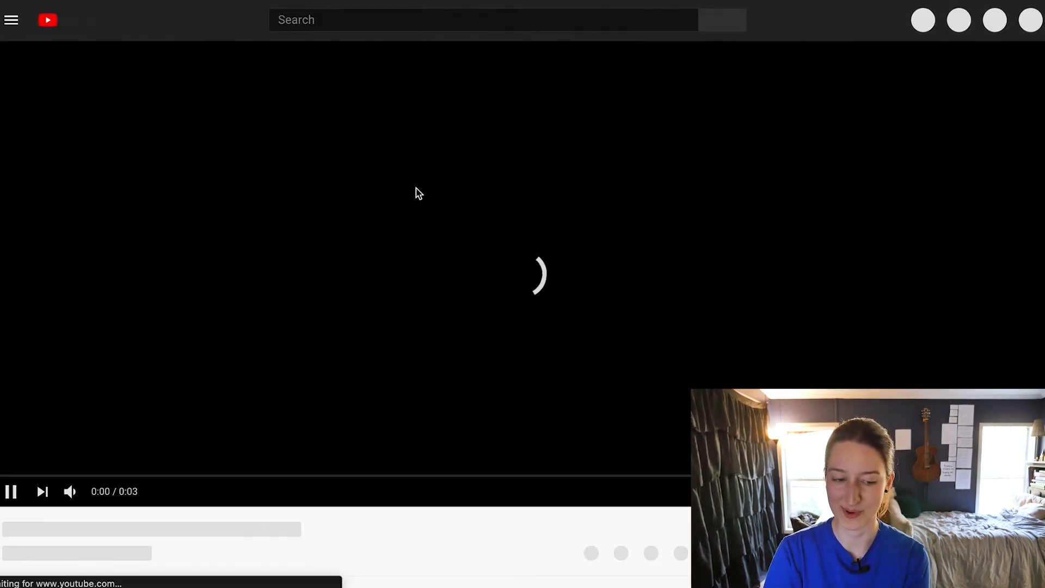
{"action": "scroll", "coordinate": [324, 309], "scroll_direction": "down", "scroll_amount": 4}
{"action": "left_click", "coordinate": [9, 271]}
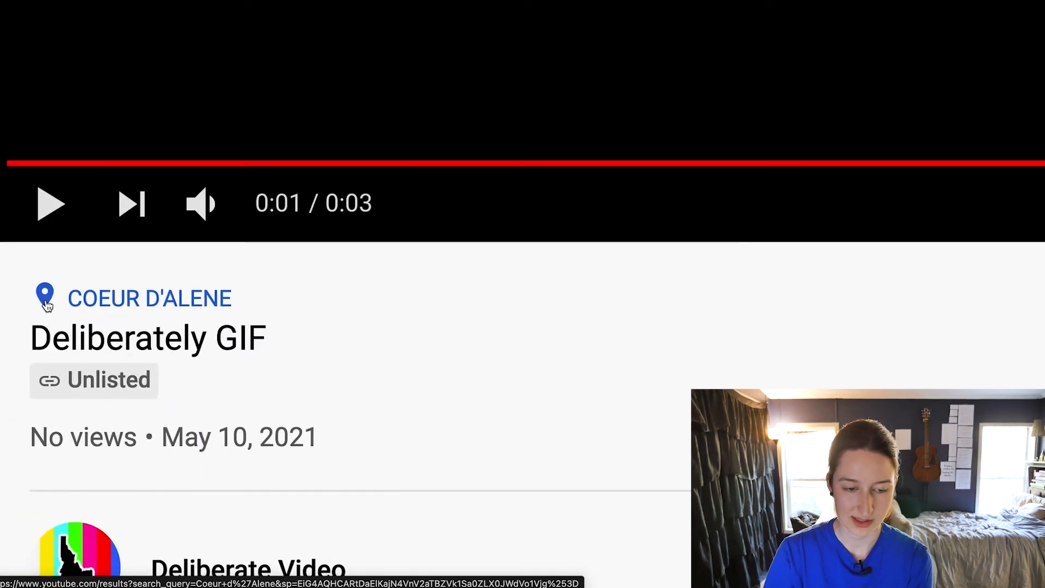
{"action": "scroll", "coordinate": [46, 304], "scroll_direction": "down", "scroll_amount": 1}
{"action": "scroll", "coordinate": [344, 351], "scroll_direction": "down", "scroll_amount": 2}
{"action": "scroll", "coordinate": [345, 345], "scroll_direction": "down", "scroll_amount": 1}
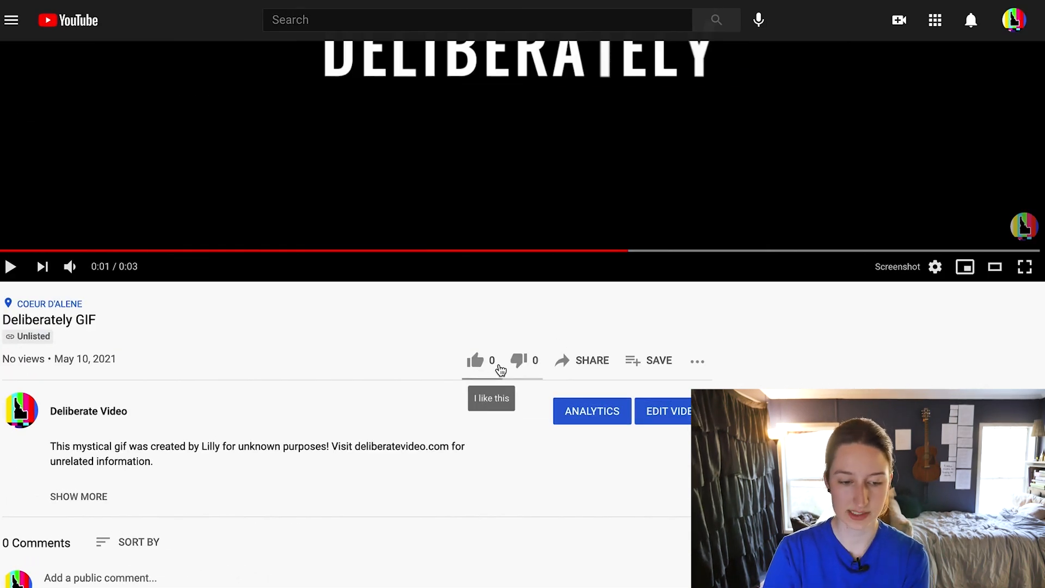
{"action": "scroll", "coordinate": [328, 395], "scroll_direction": "down", "scroll_amount": 3}
{"action": "scroll", "coordinate": [191, 396], "scroll_direction": "up", "scroll_amount": 1}
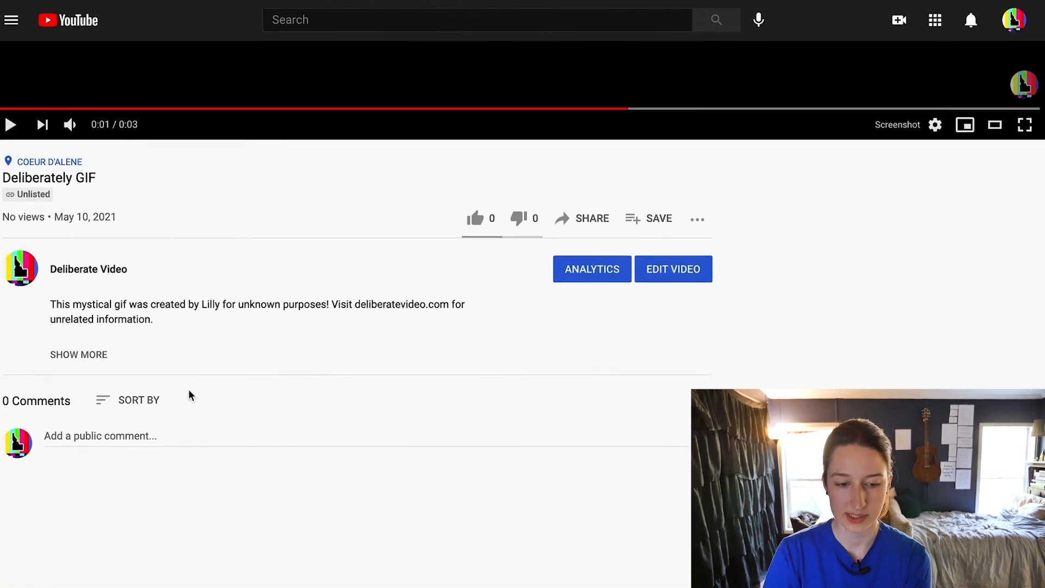
{"action": "scroll", "coordinate": [189, 393], "scroll_direction": "up", "scroll_amount": 6}
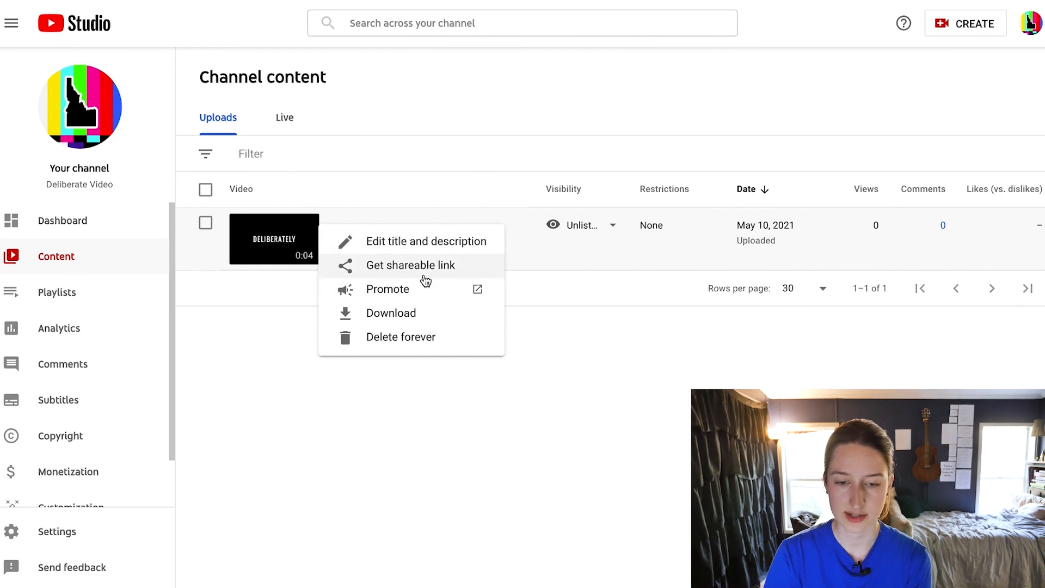
Look through the further options of Deliberately GIF, opening its title and description for editing and cancelling without changes.
{"action": "left_click", "coordinate": [504, 273]}
{"action": "left_click", "coordinate": [489, 242]}
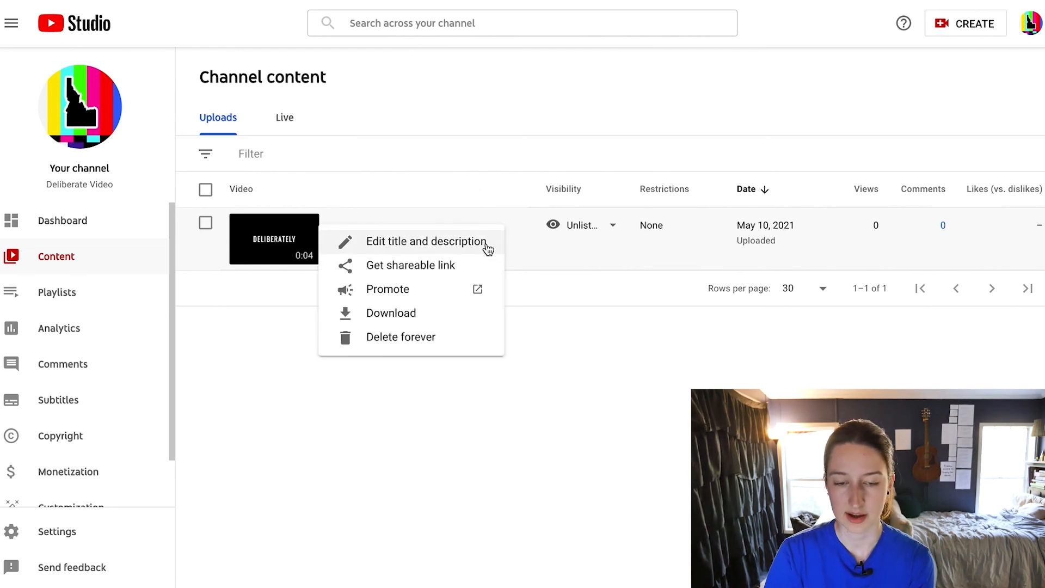
{"action": "left_click", "coordinate": [386, 243]}
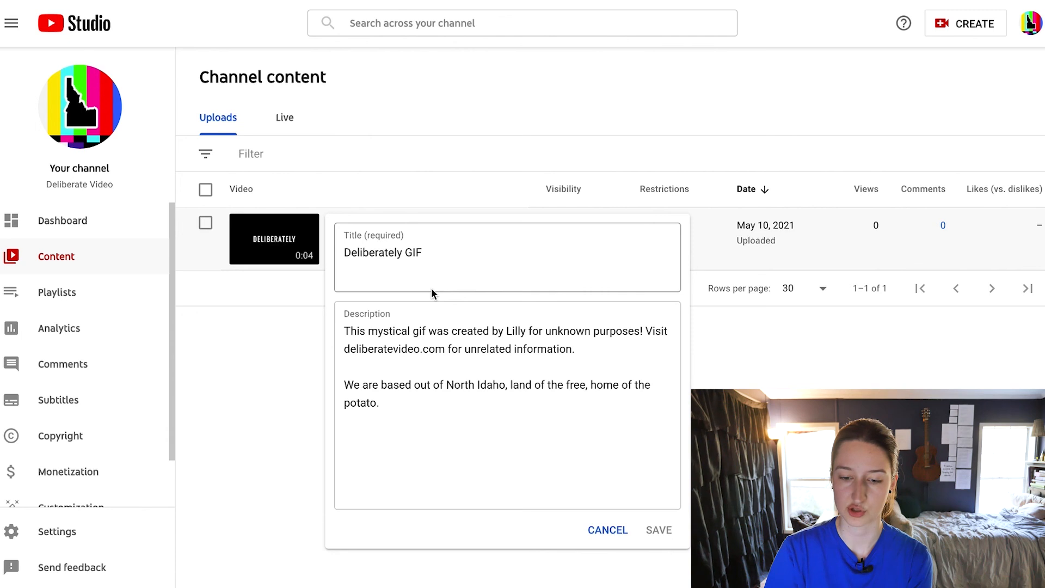
{"action": "left_click", "coordinate": [618, 532]}
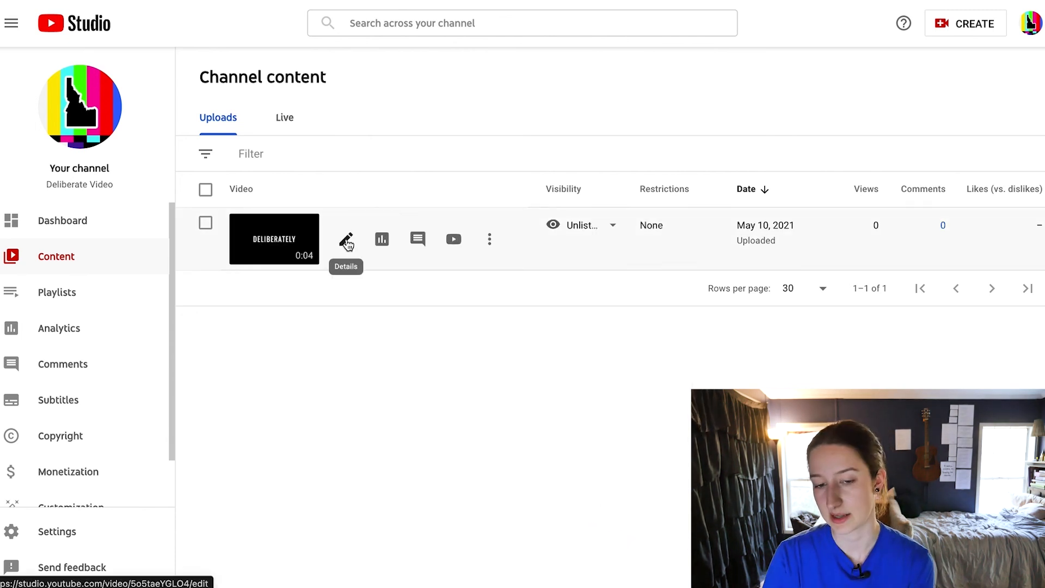
{"action": "left_click", "coordinate": [489, 240]}
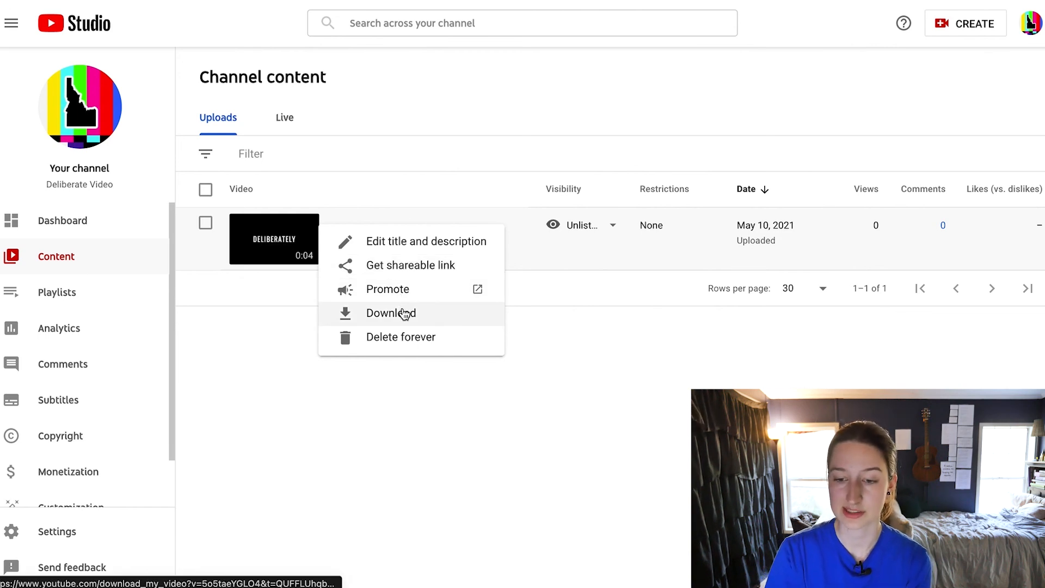
{"action": "left_click", "coordinate": [552, 332]}
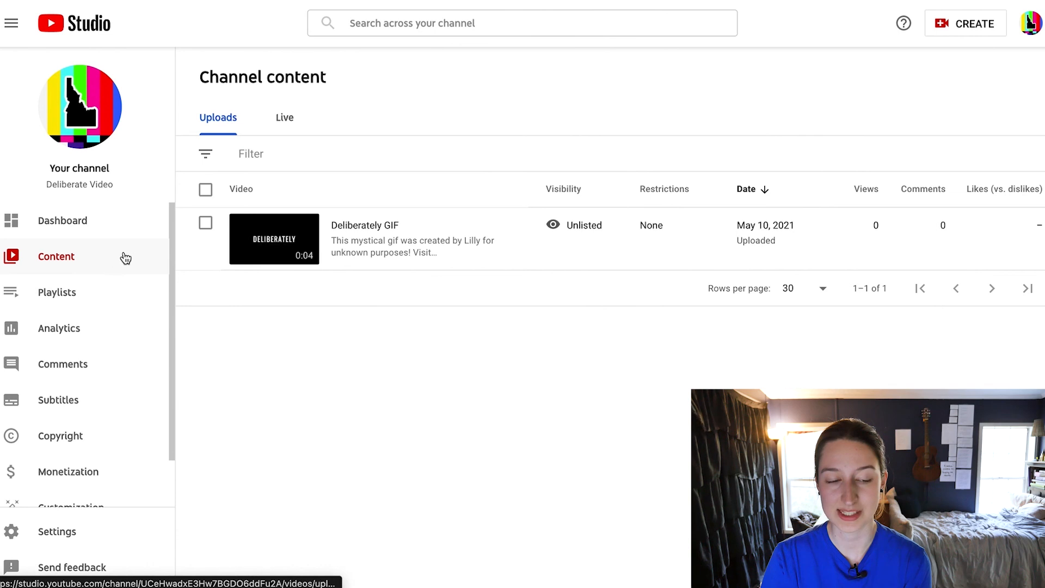
{"action": "scroll", "coordinate": [122, 257], "scroll_direction": "down", "scroll_amount": 1}
{"action": "scroll", "coordinate": [109, 250], "scroll_direction": "up", "scroll_amount": 1}
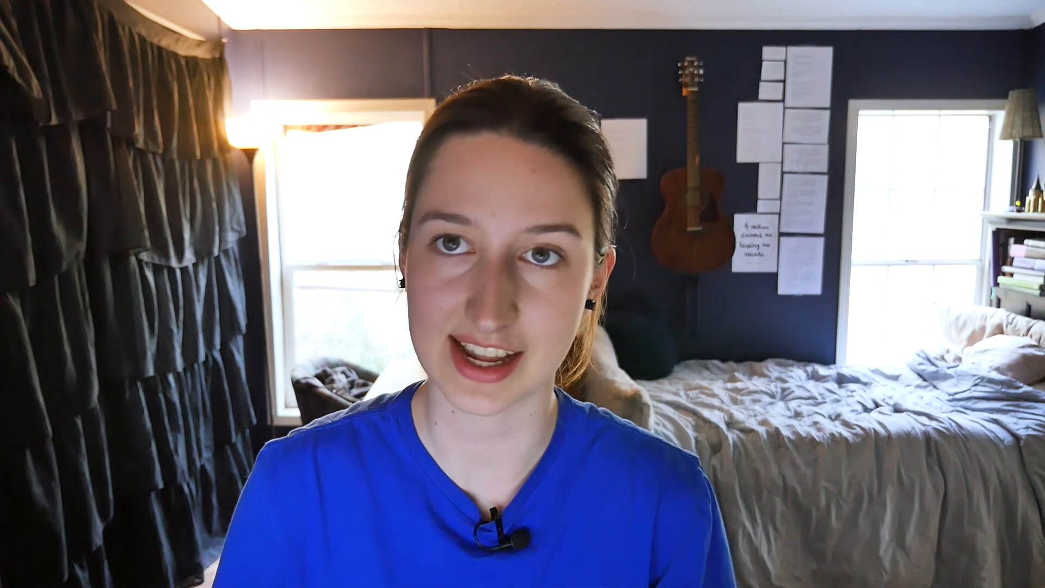